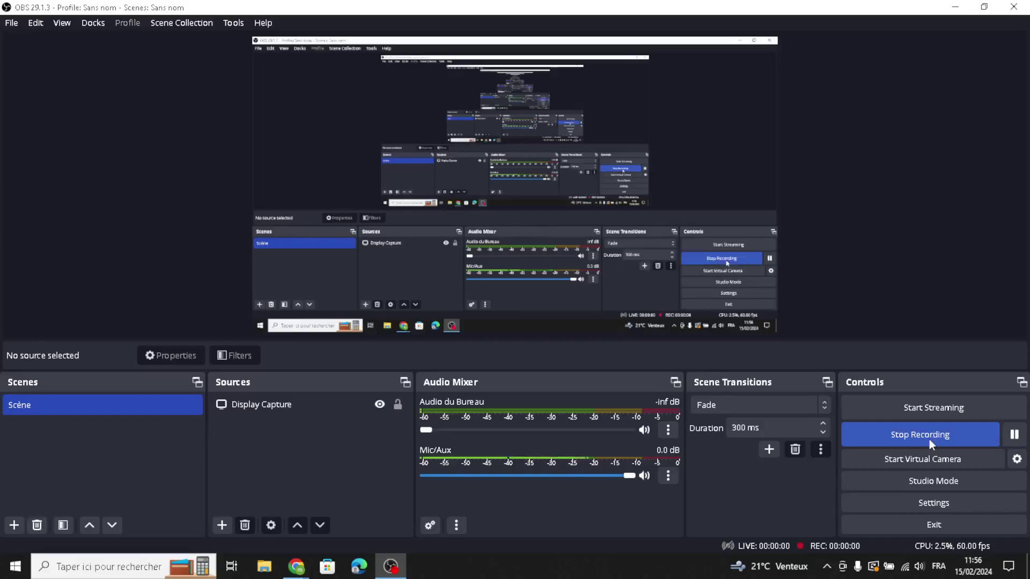
# Start the OBS screen recording so the Shopify admin Home page is showing.
pyautogui.click(390, 566)
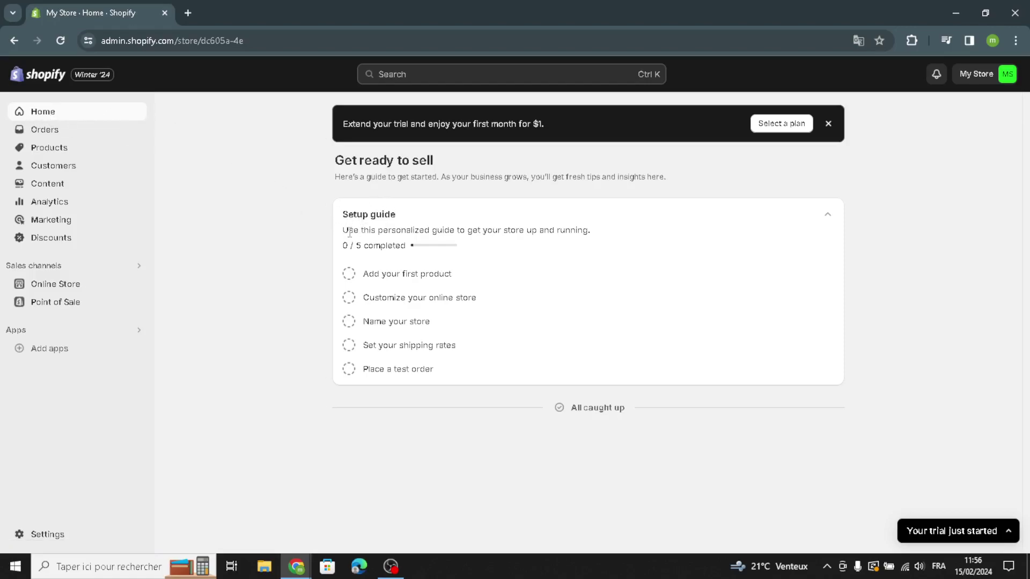
# Mark 'Add your first product' done and start a blank product, trying its Title and Description fields.
pyautogui.click(349, 274)
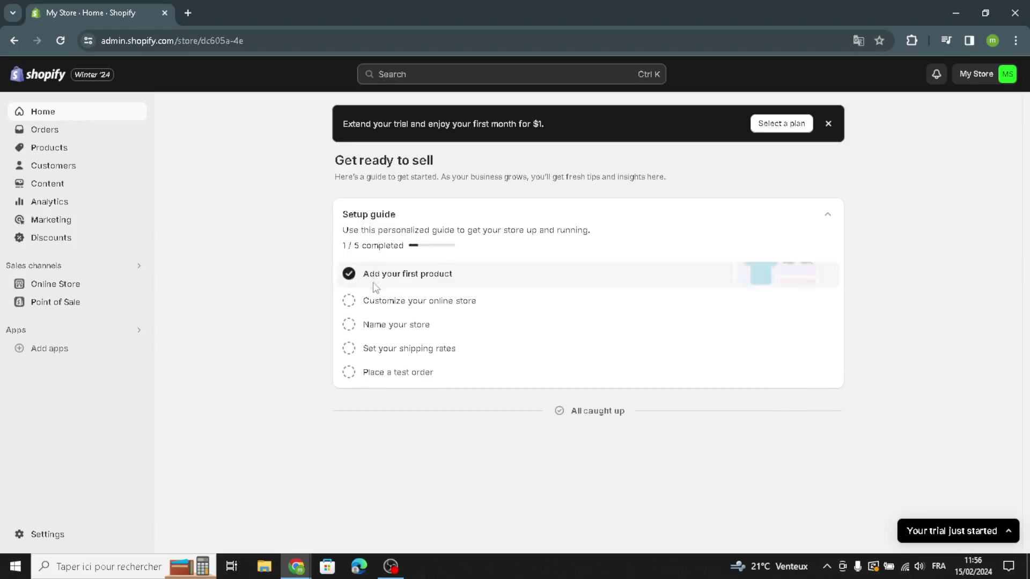
pyautogui.click(366, 324)
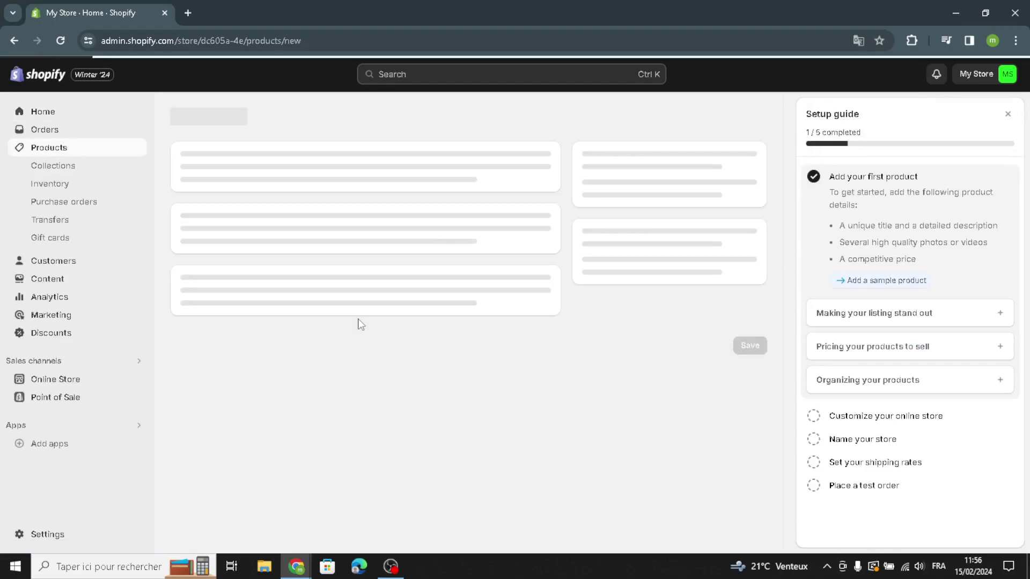
pyautogui.click(249, 182)
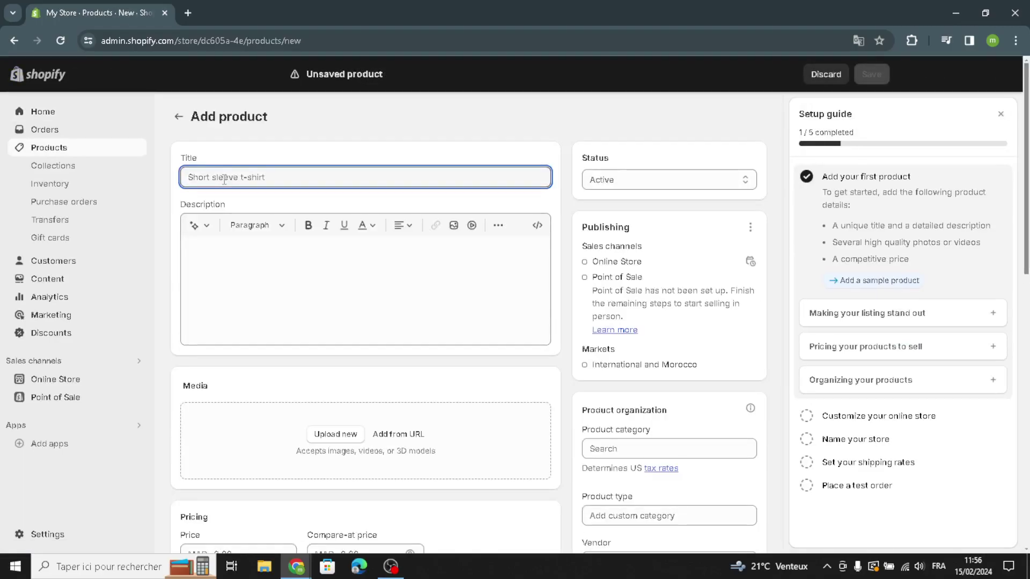
pyautogui.click(222, 245)
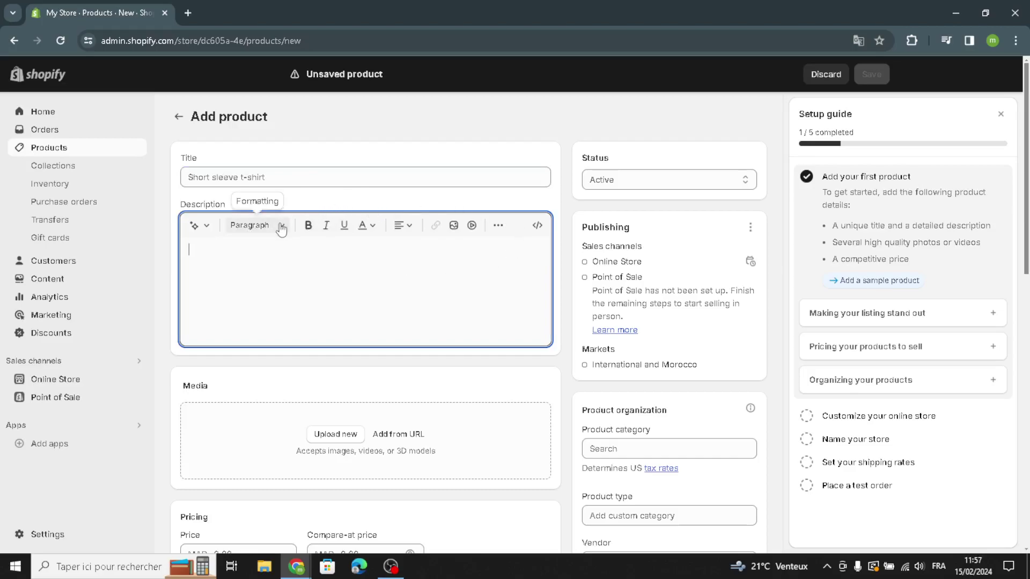
# Open and close the AI description generator, then review the rest of the product form.
pyautogui.click(203, 226)
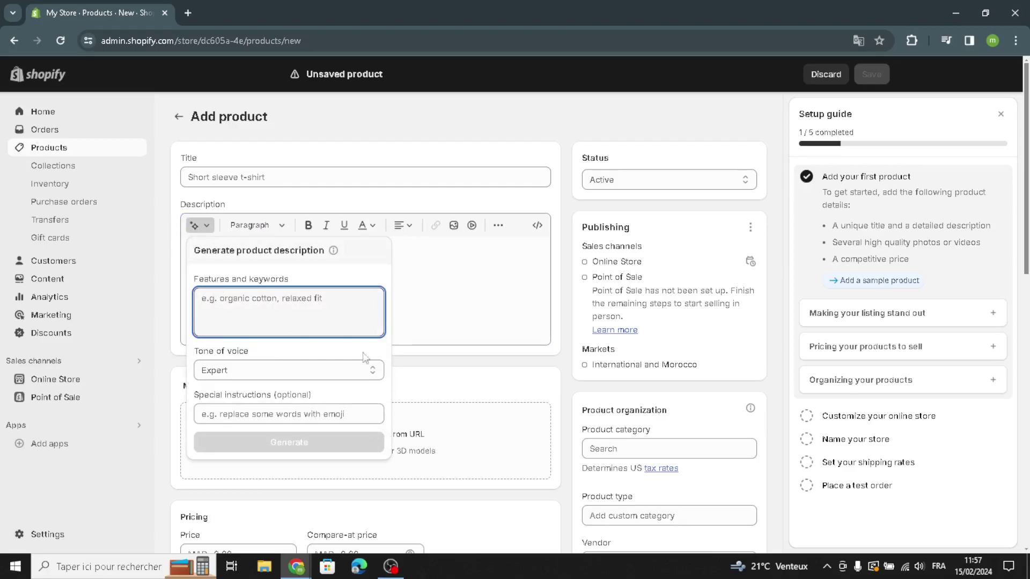
pyautogui.click(415, 329)
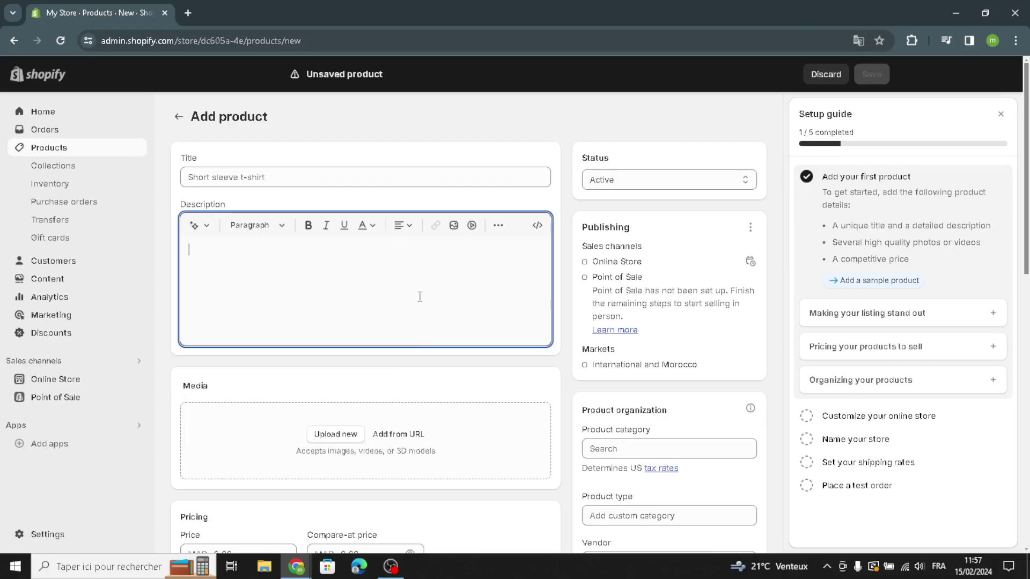
pyautogui.scroll(-2, 259, 340)
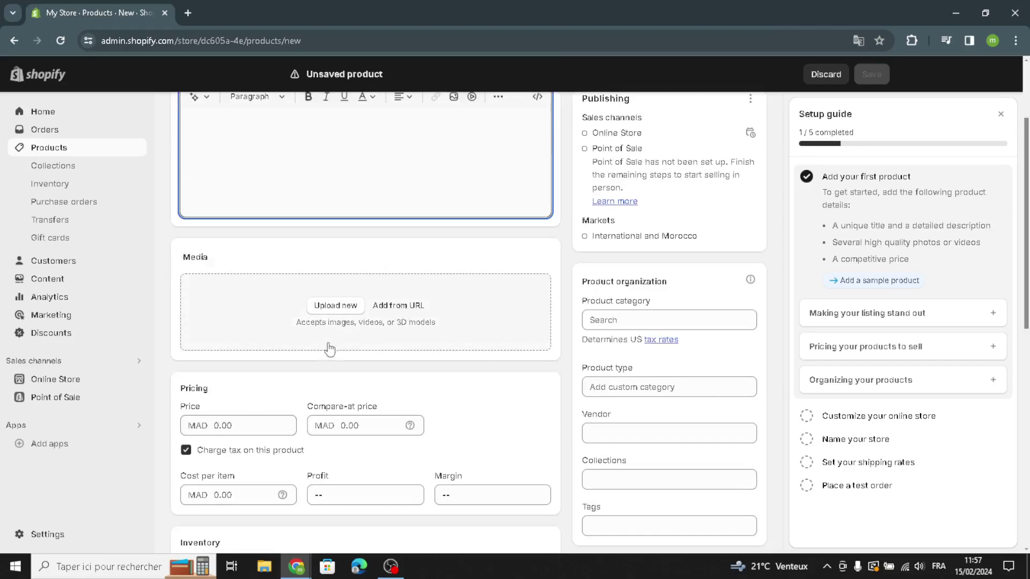
pyautogui.scroll(-1, 326, 411)
pyautogui.scroll(-1, 325, 411)
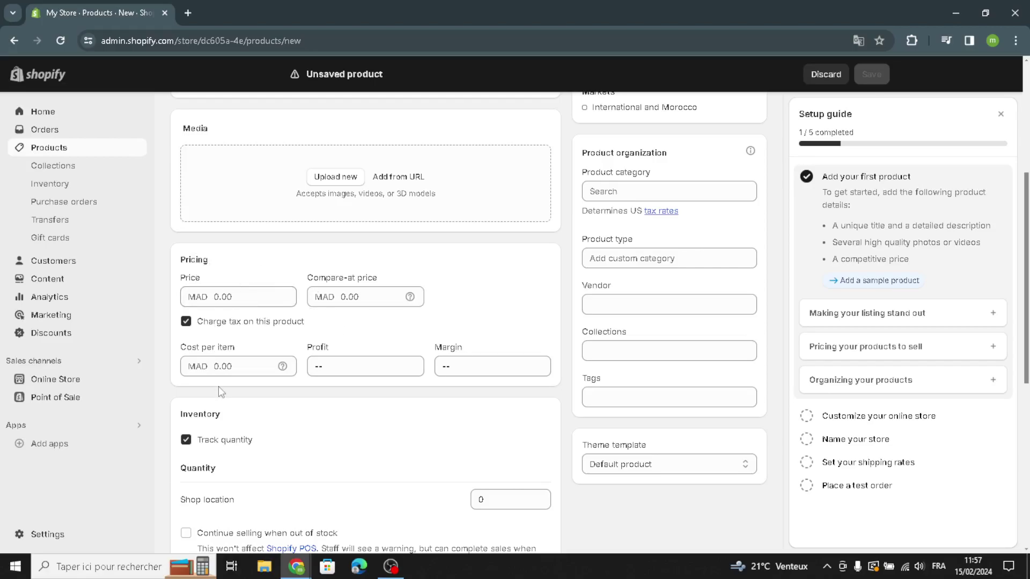
pyautogui.scroll(-2, 218, 386)
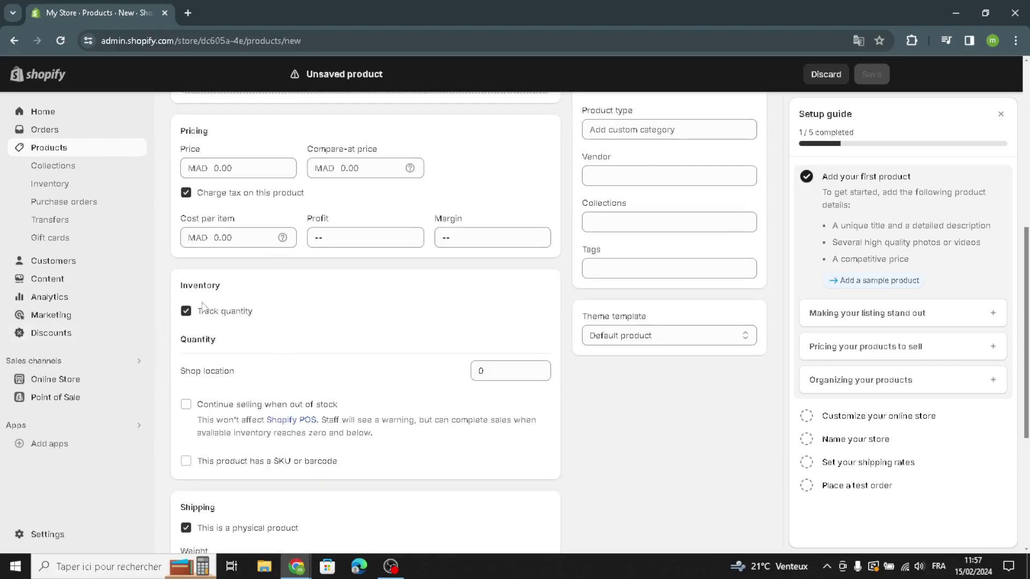
pyautogui.scroll(-2, 201, 374)
pyautogui.scroll(-2, 232, 405)
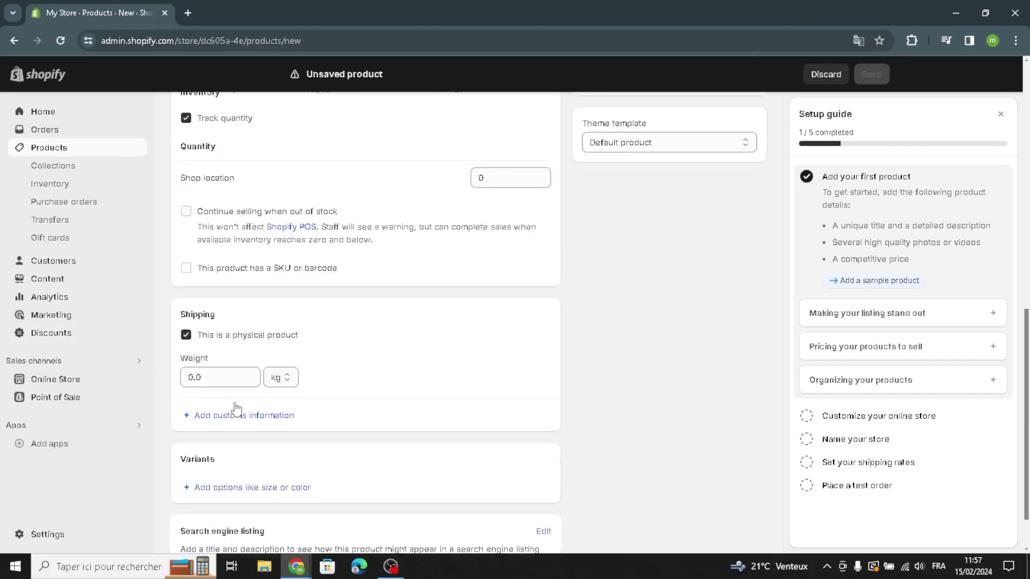
pyautogui.scroll(3, 803, 508)
pyautogui.scroll(2, 803, 509)
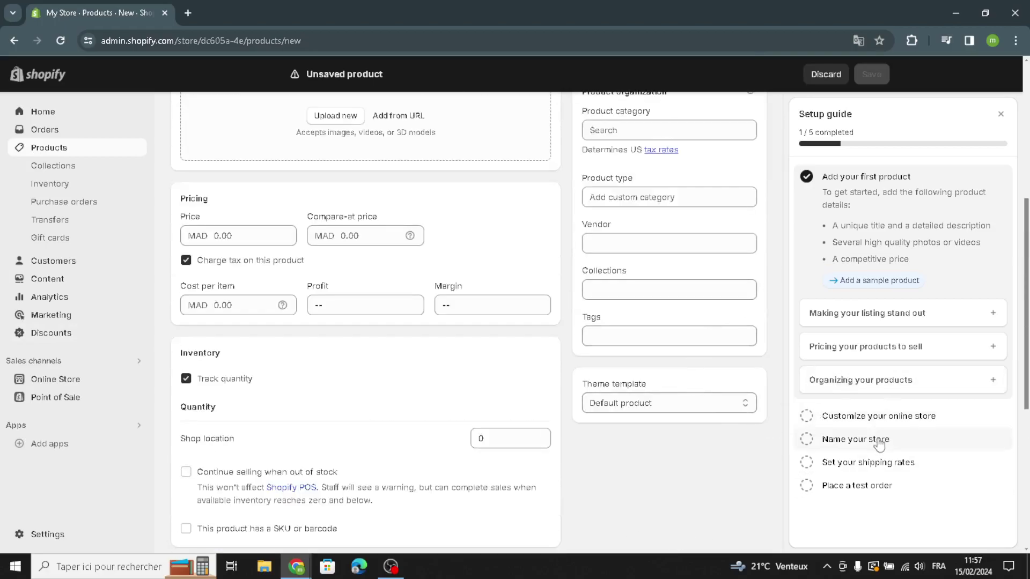
# Open the Online Store themes from 'Customize your online store' and mark that task done.
pyautogui.click(837, 418)
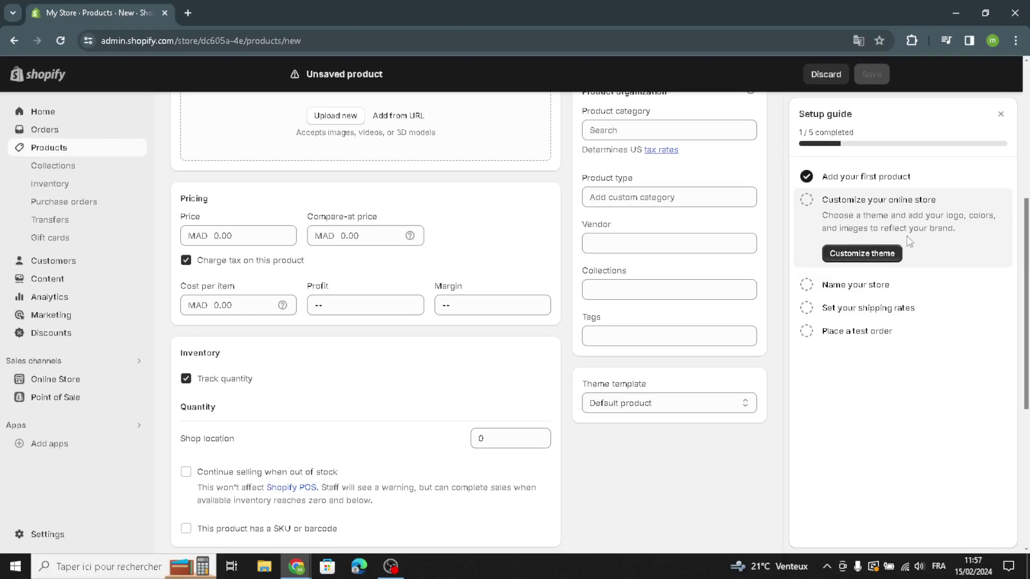
pyautogui.click(859, 257)
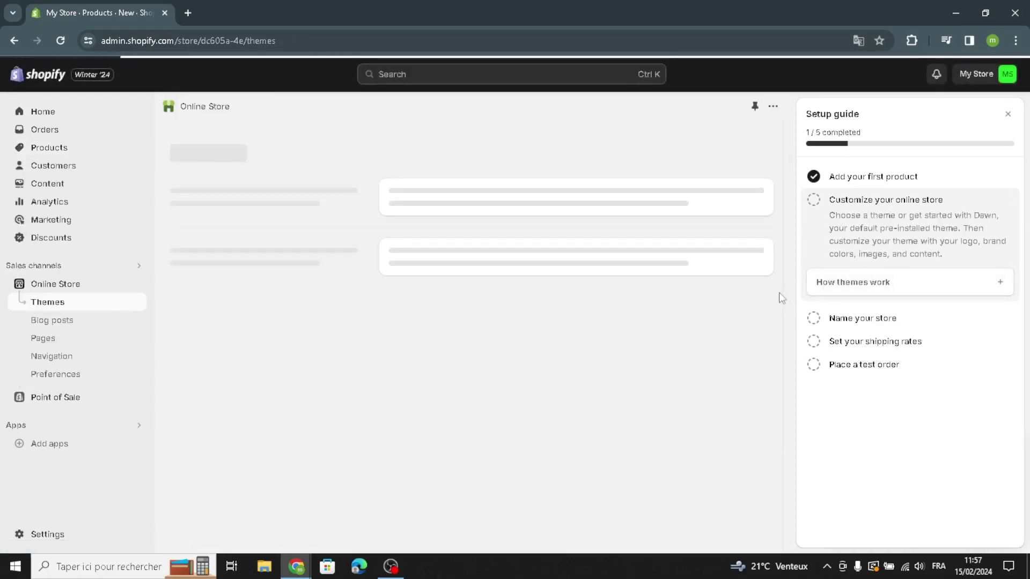
pyautogui.click(814, 200)
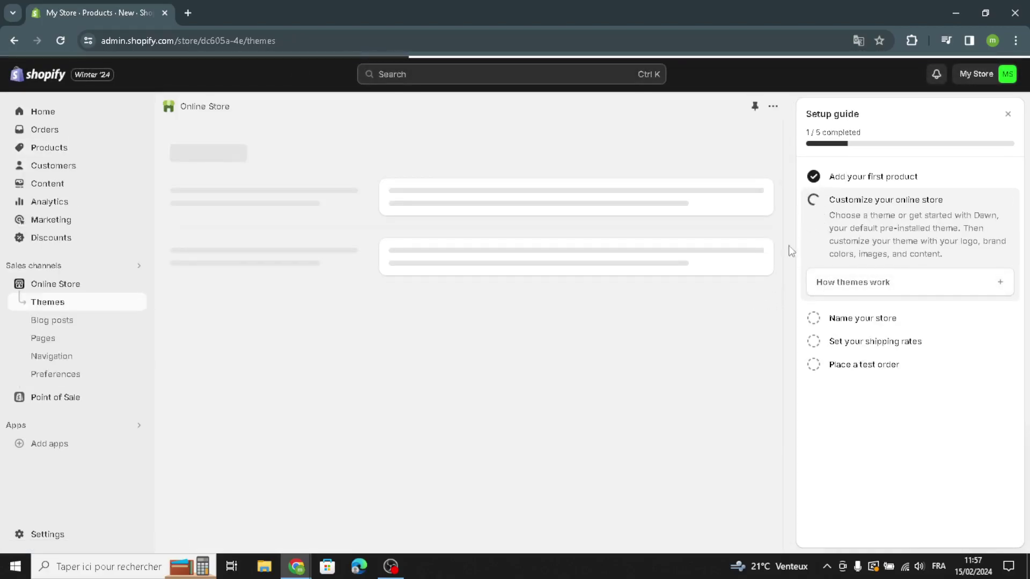
# Mark 'Name your store' done, reaching 3 / 5, and open the store name editor.
pyautogui.scroll(-5, 344, 474)
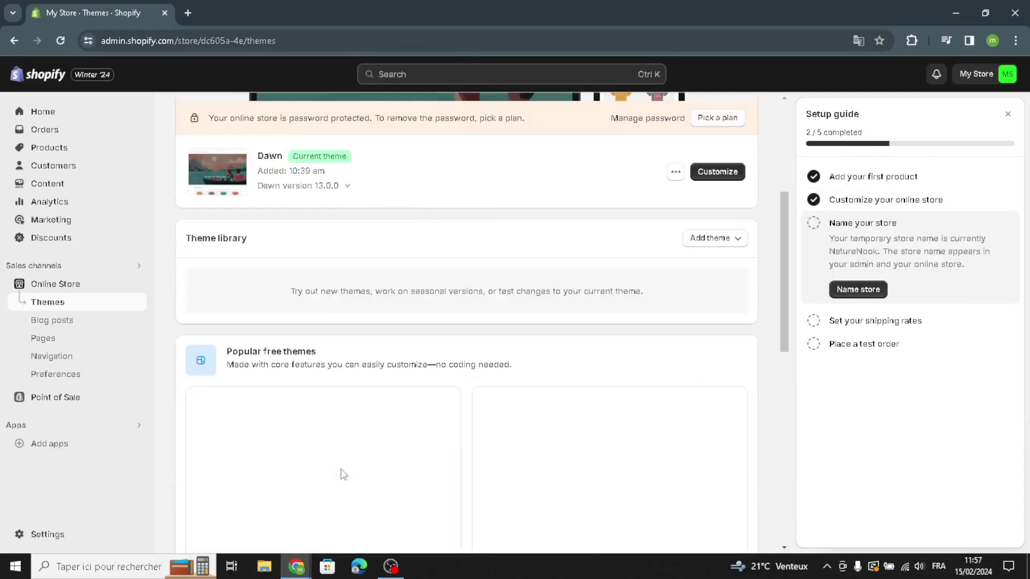
pyautogui.scroll(-9, 349, 472)
pyautogui.scroll(14, 633, 397)
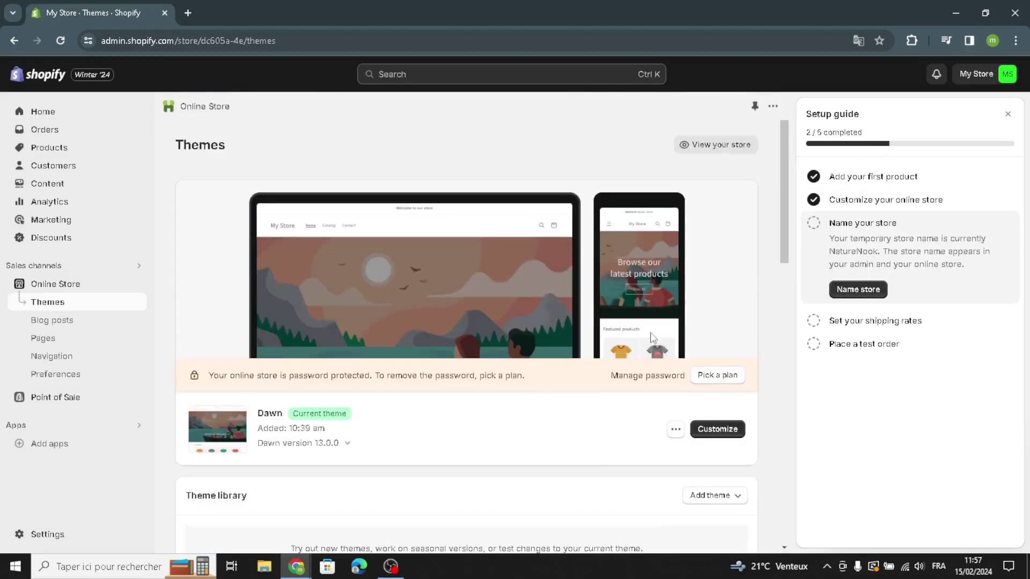
pyautogui.click(814, 223)
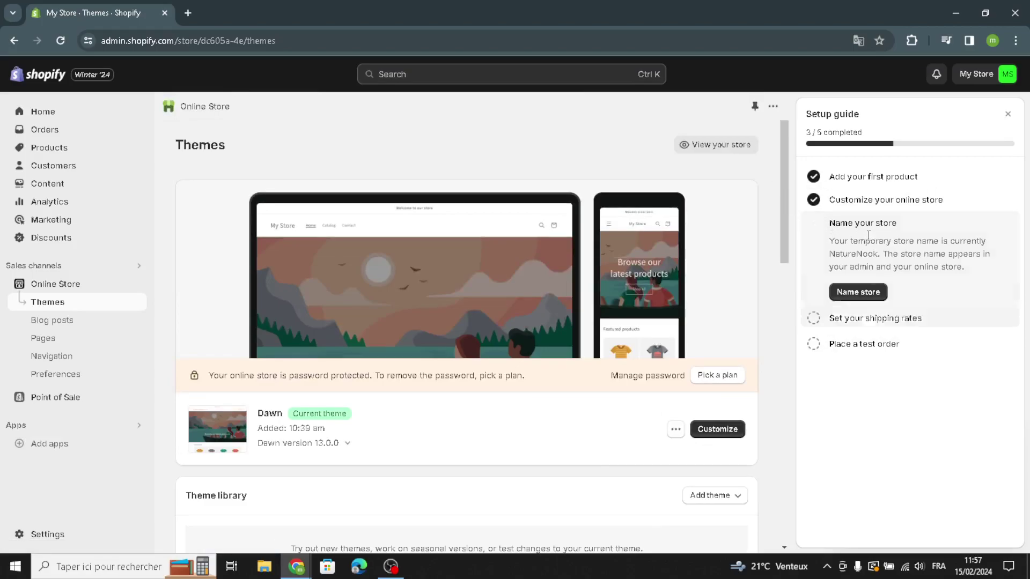
pyautogui.click(858, 290)
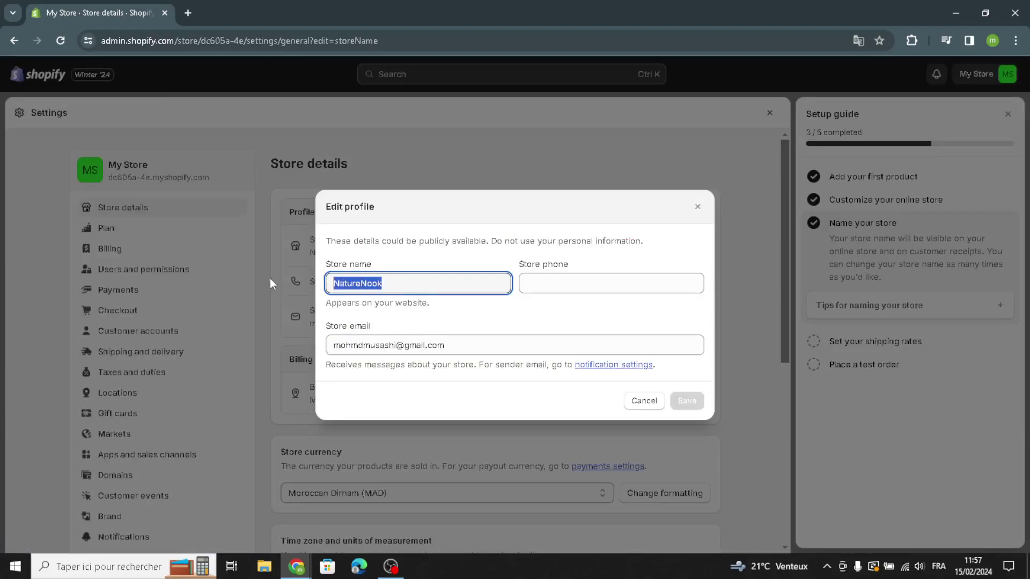
# Change the store name from NatureNook to SonicWorks in Edit profile and save.
pyautogui.write('SonicWorks')
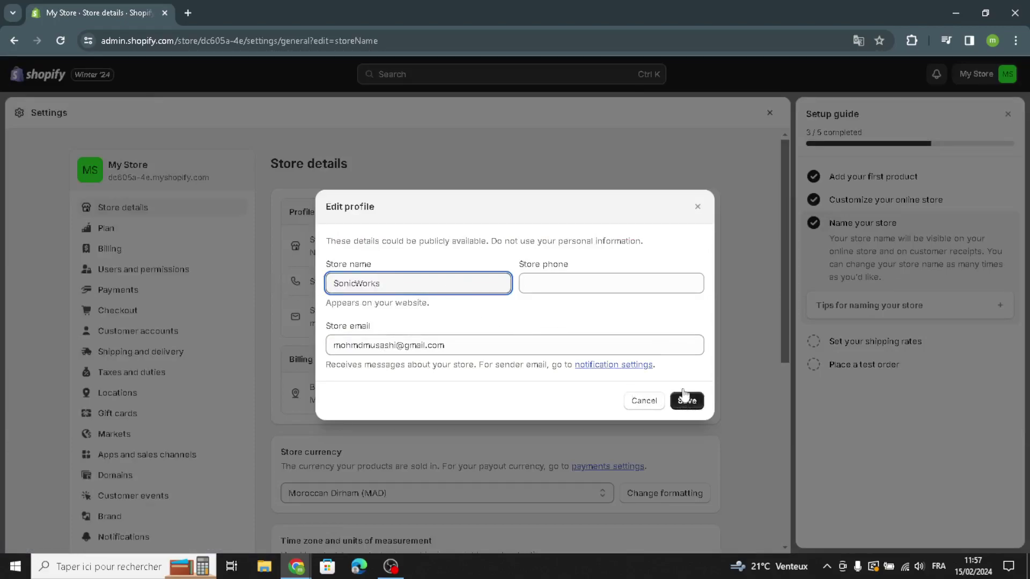
pyautogui.click(547, 277)
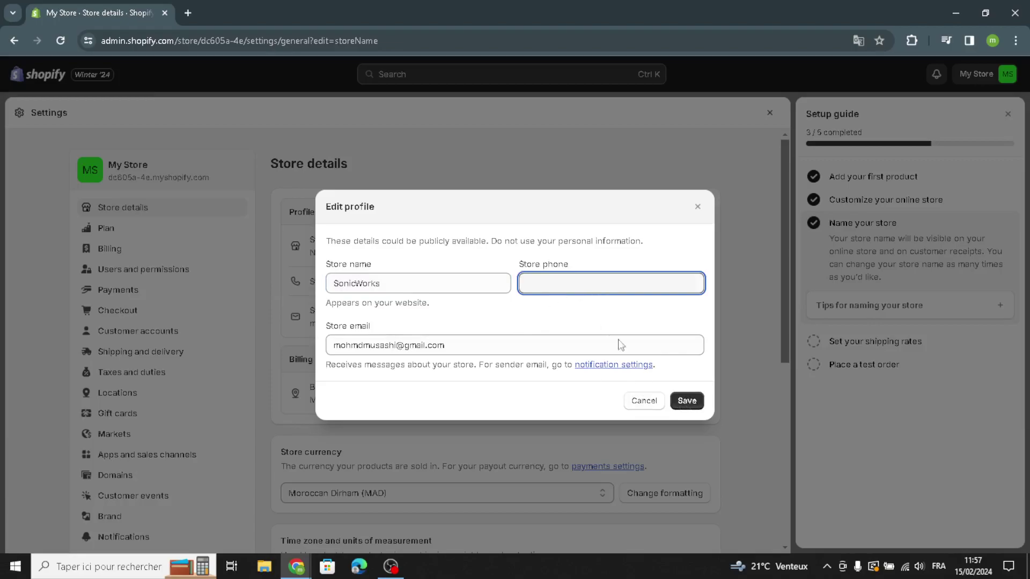
pyautogui.click(693, 401)
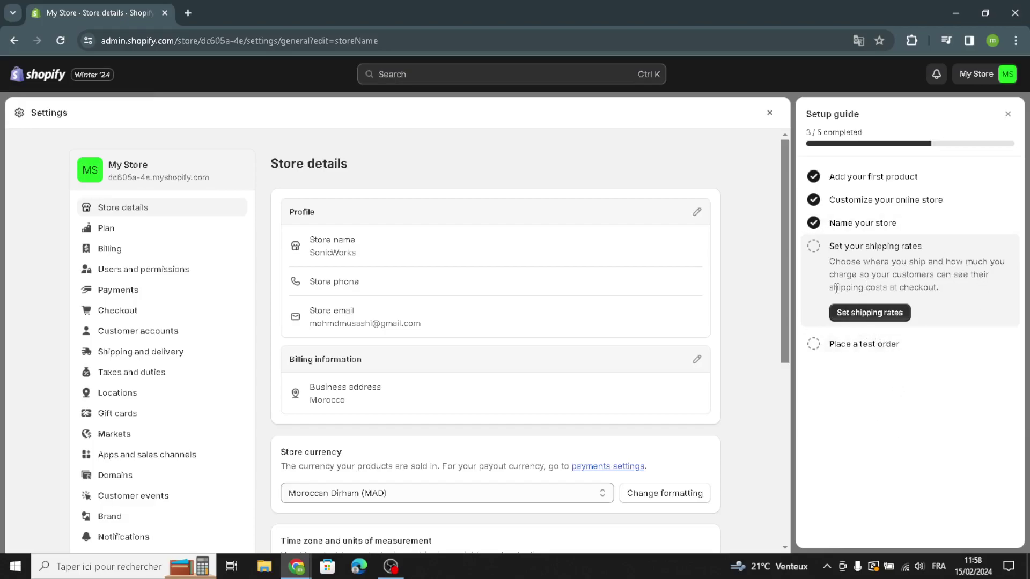
pyautogui.click(813, 247)
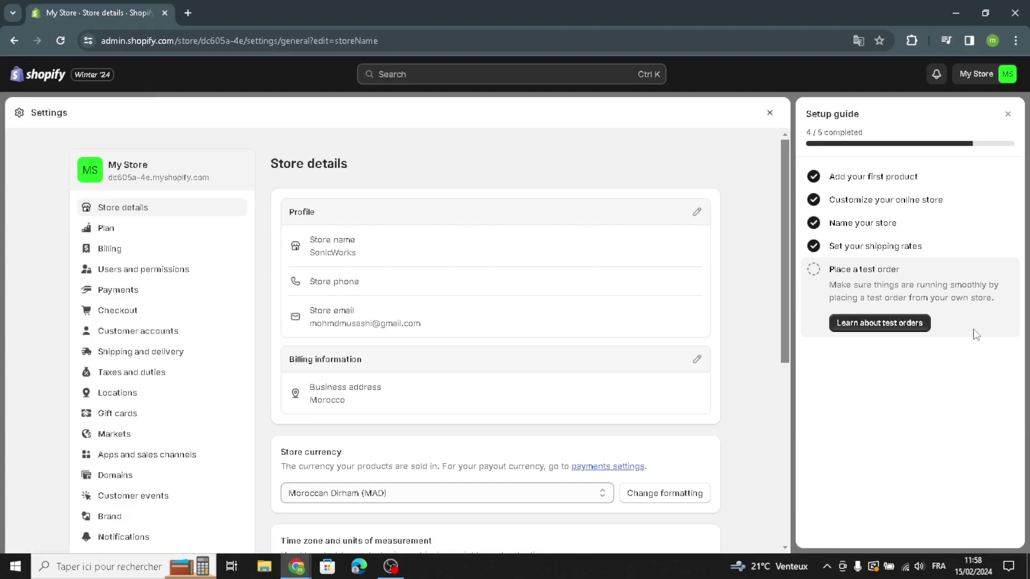
pyautogui.click(814, 263)
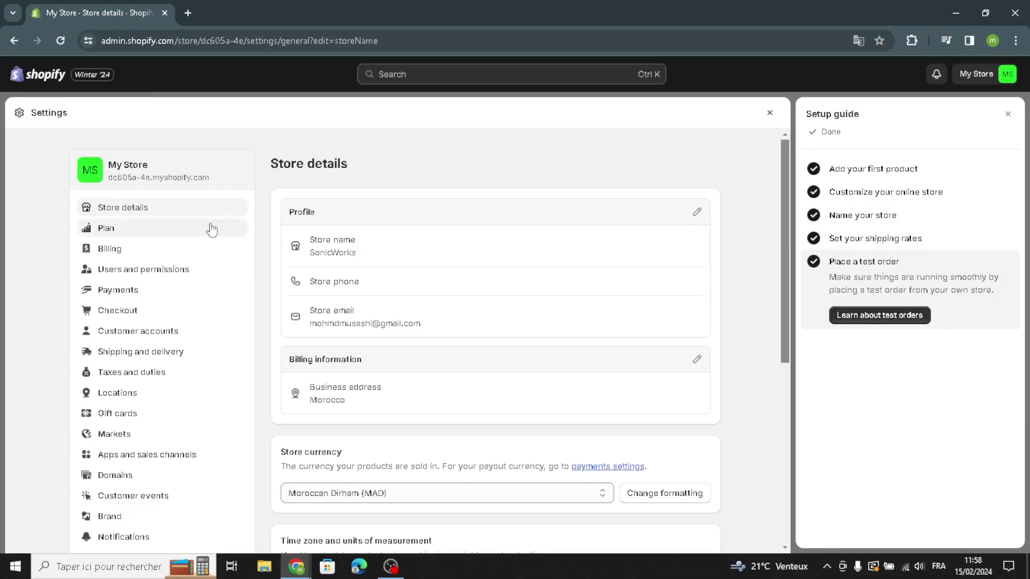
pyautogui.scroll(-1, 124, 317)
pyautogui.scroll(-5, 124, 316)
pyautogui.scroll(6, 102, 375)
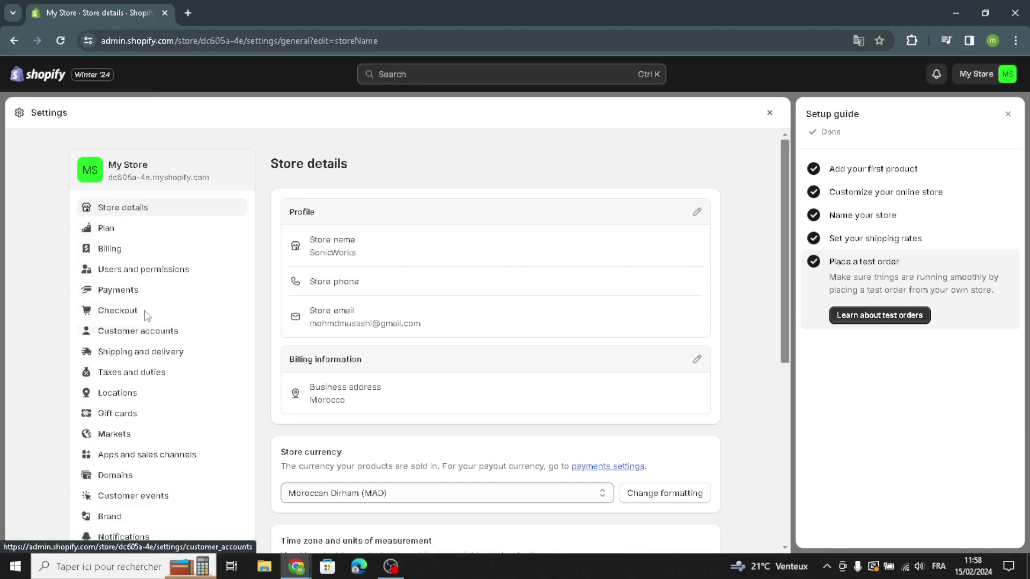
pyautogui.scroll(-2, 141, 376)
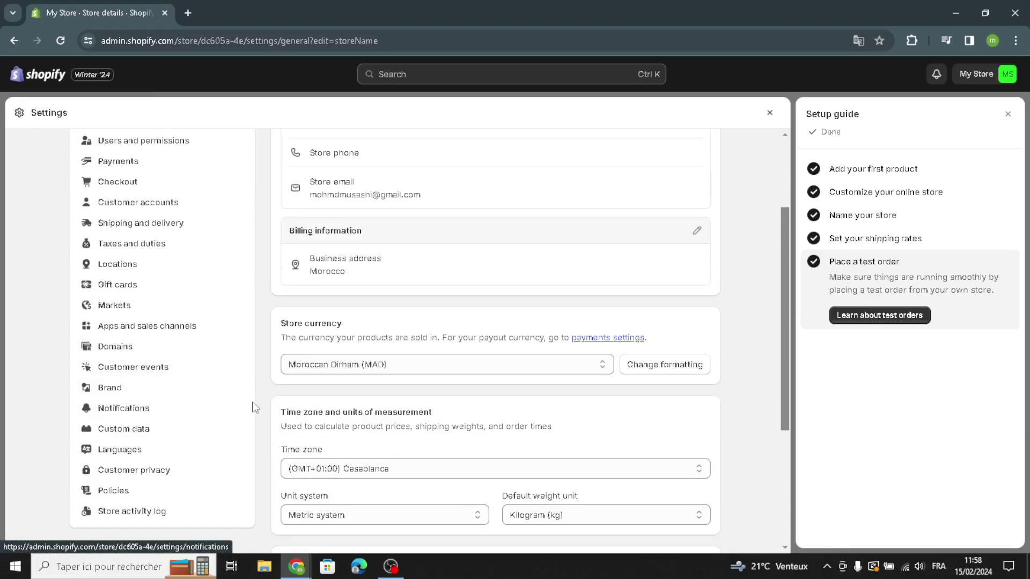
pyautogui.scroll(2, 340, 451)
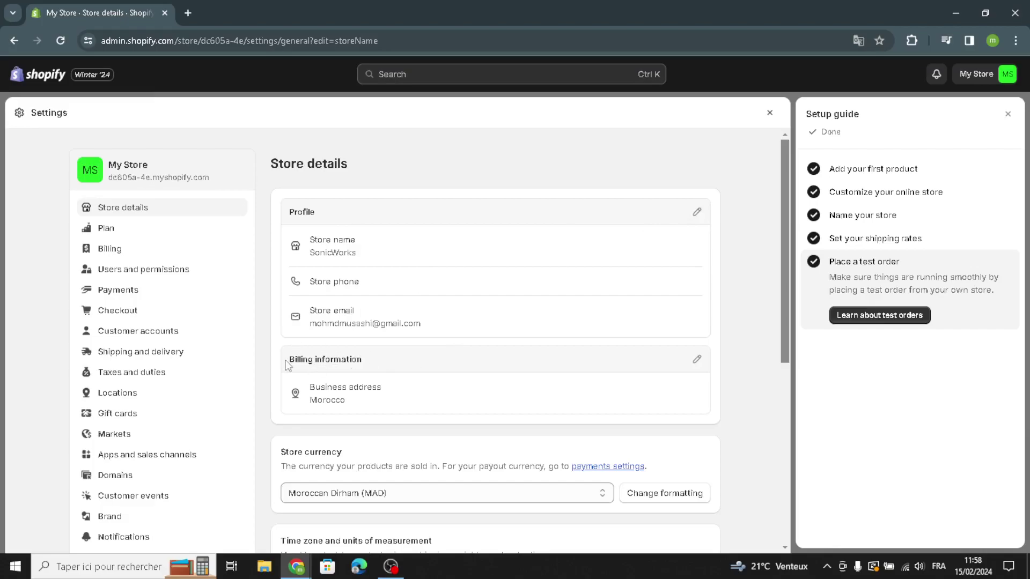
pyautogui.scroll(-3, 359, 388)
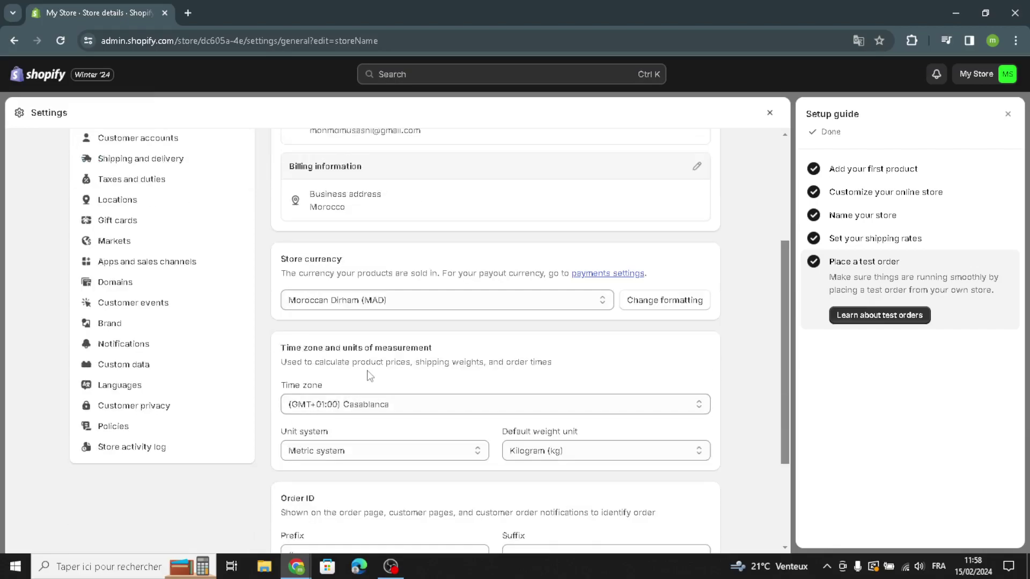
pyautogui.scroll(-3, 365, 391)
pyautogui.scroll(6, 424, 432)
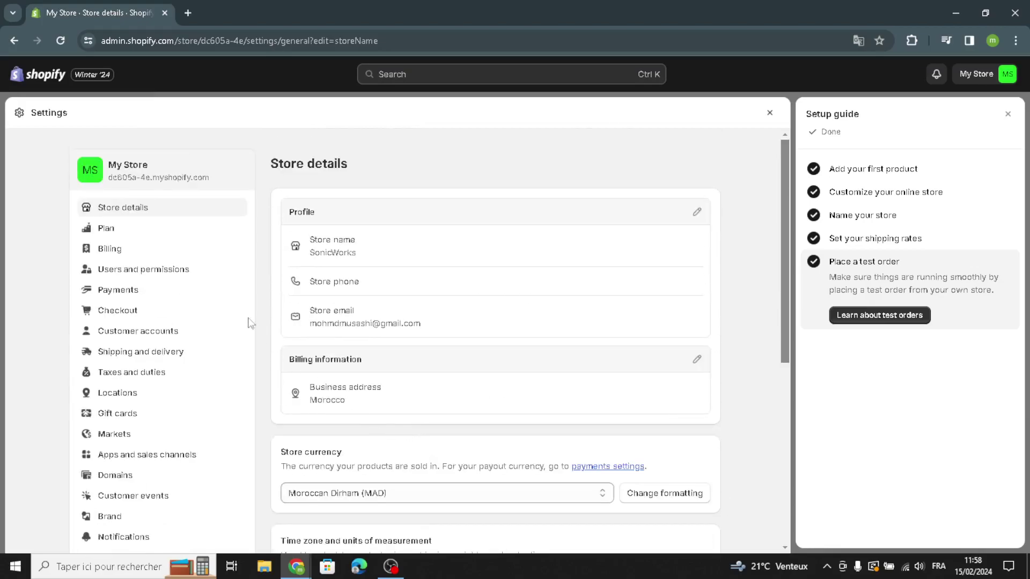
# Browse the available subscription plans, then return to Plan settings showing 3 trial days left.
pyautogui.click(204, 229)
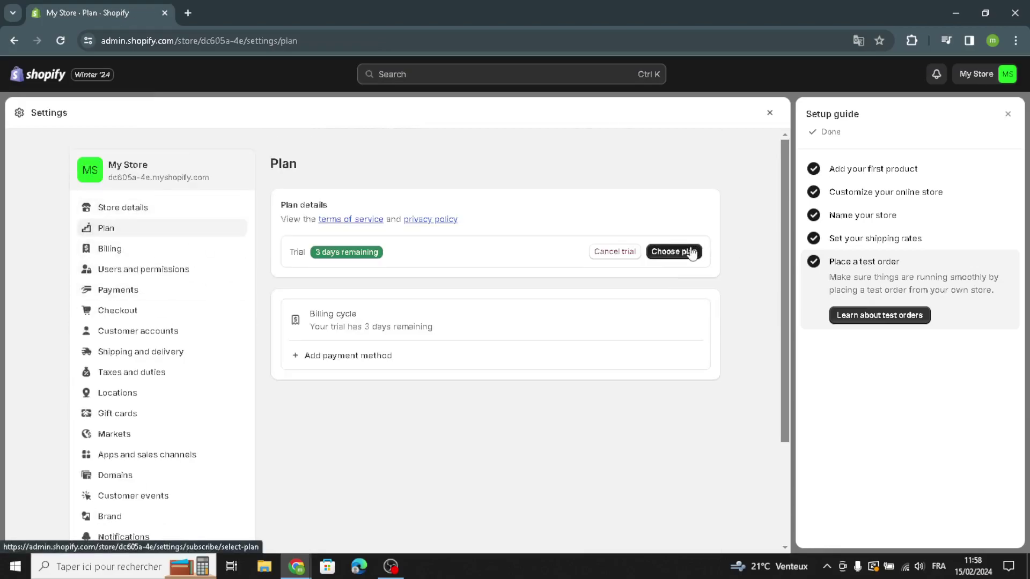
pyautogui.click(692, 253)
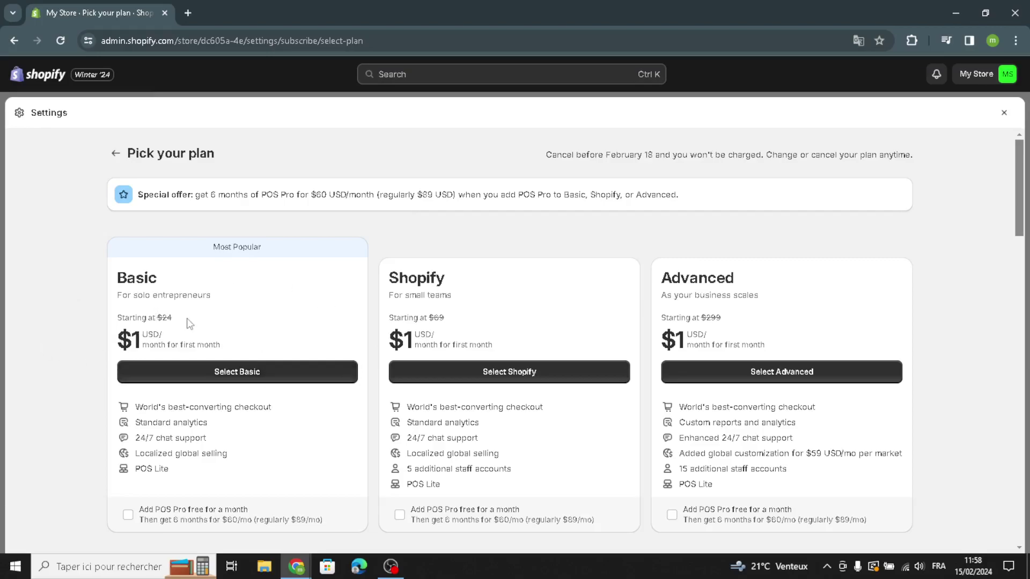
pyautogui.scroll(-7, 188, 322)
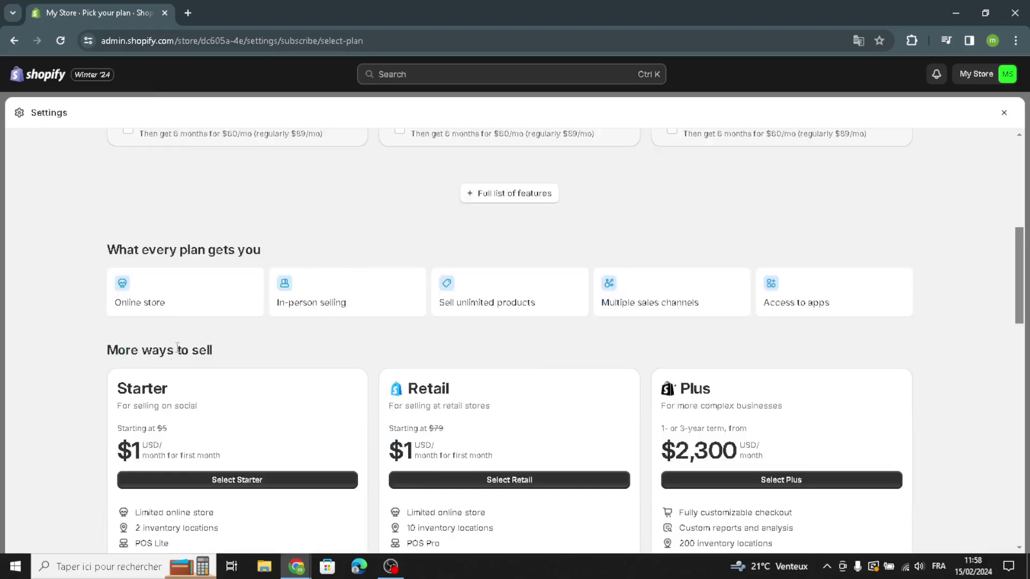
pyautogui.scroll(-1, 186, 361)
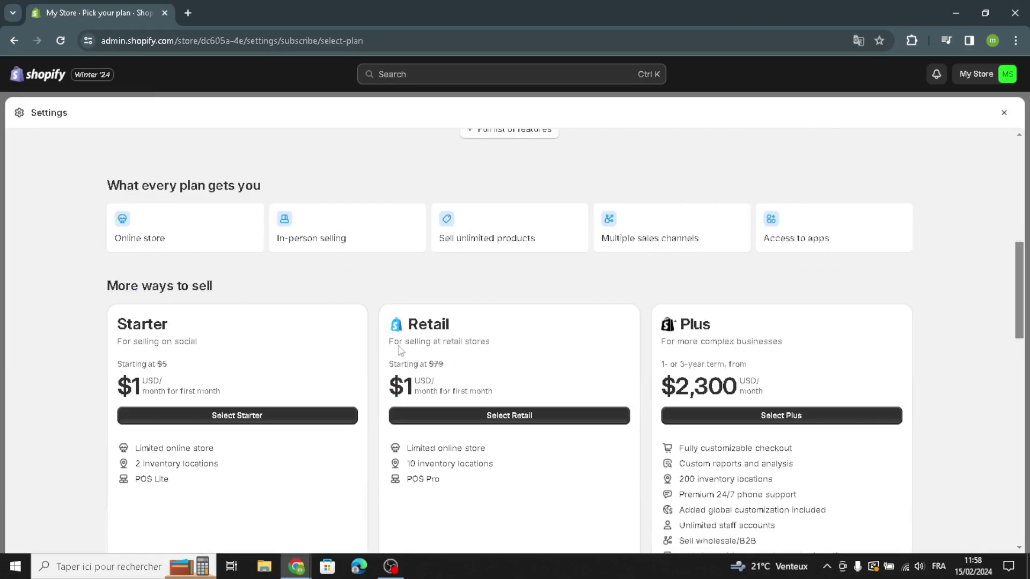
pyautogui.scroll(-1, 135, 343)
pyautogui.scroll(-1, 136, 344)
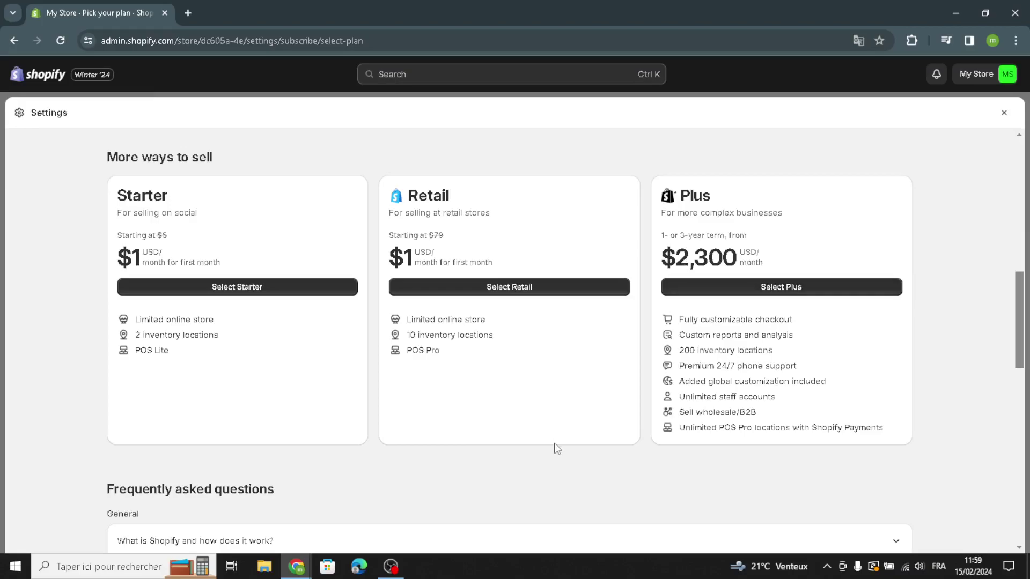
pyautogui.scroll(5, 556, 448)
pyautogui.scroll(6, 556, 448)
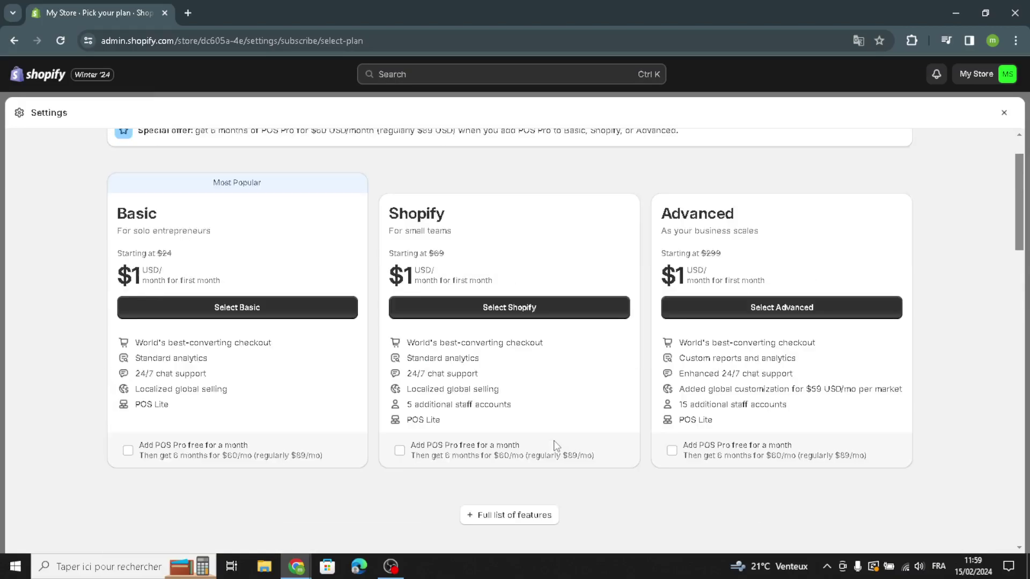
pyautogui.click(116, 154)
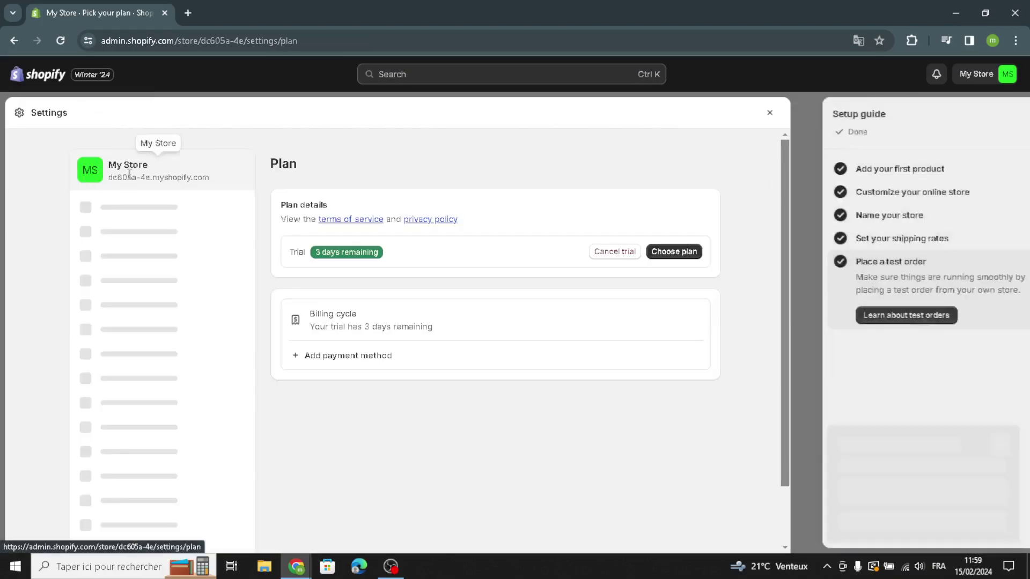
# Open Billing settings (USD currency) and view the payment card form, closing it unsaved.
pyautogui.click(120, 253)
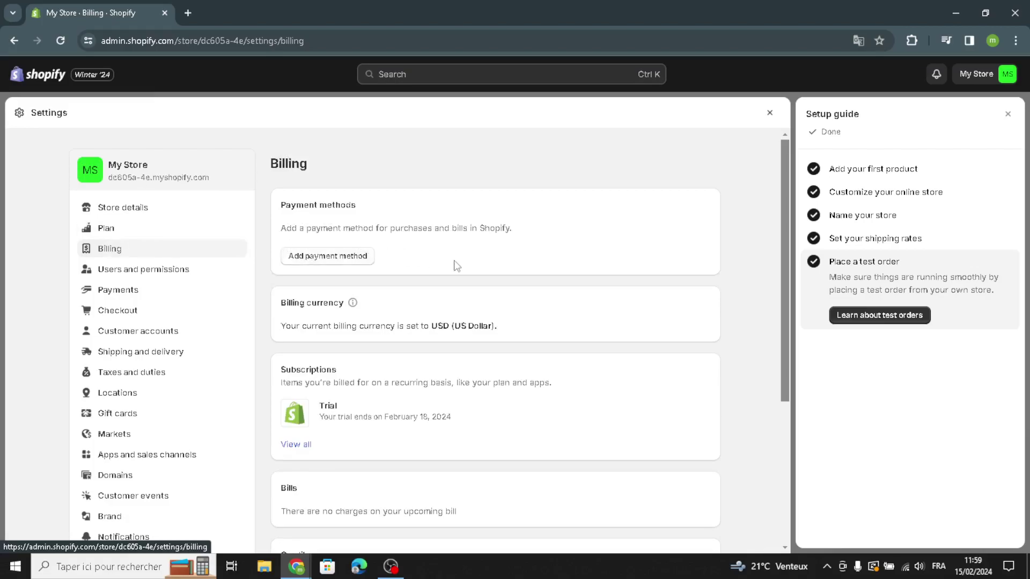
pyautogui.click(343, 257)
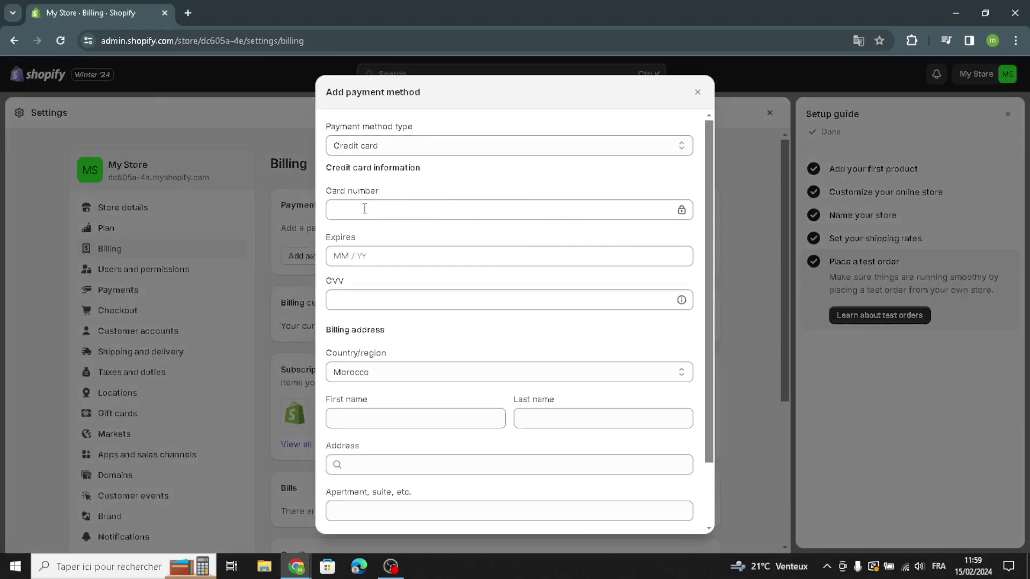
pyautogui.scroll(-2, 390, 306)
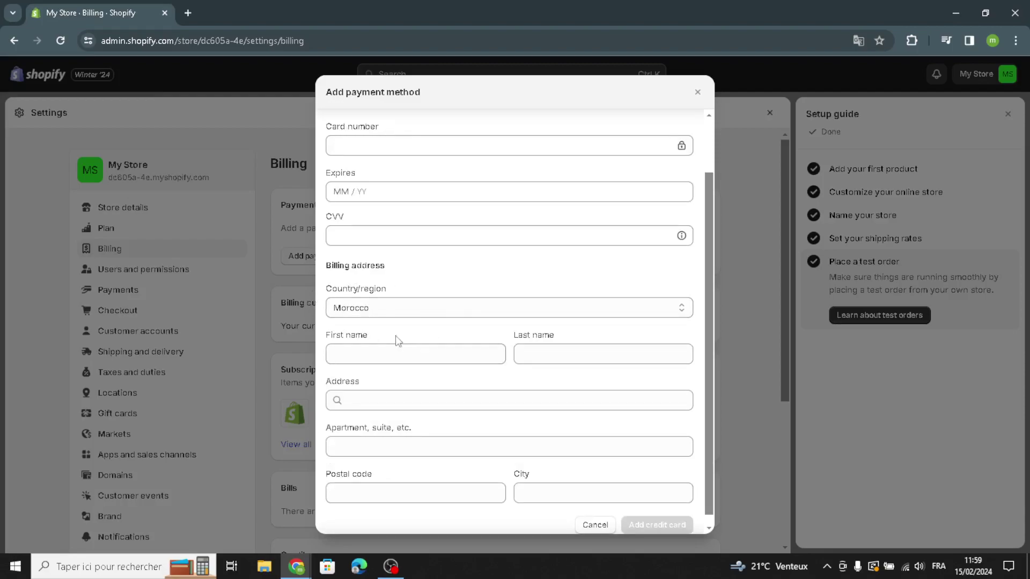
pyautogui.scroll(-1, 400, 367)
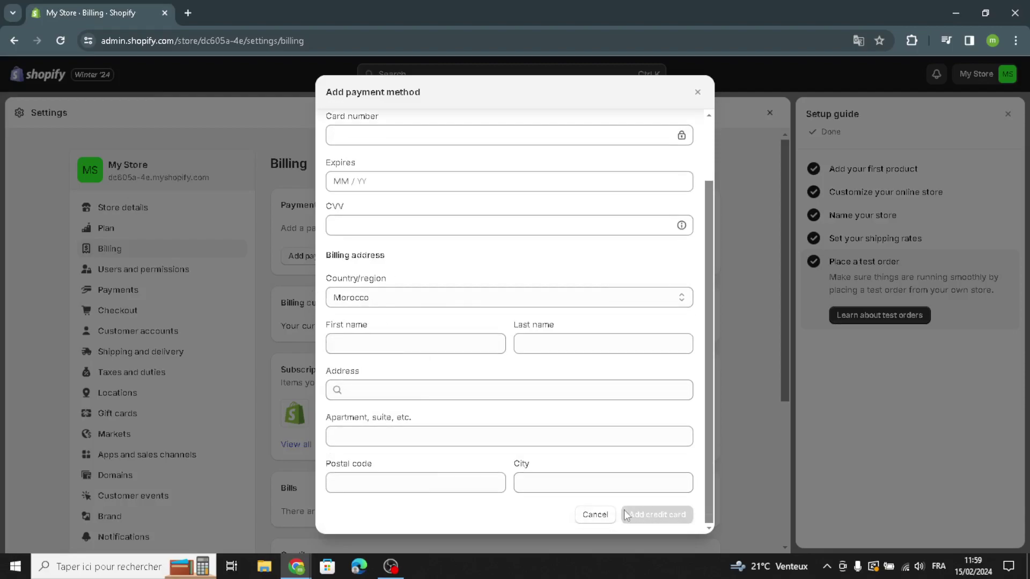
pyautogui.click(698, 93)
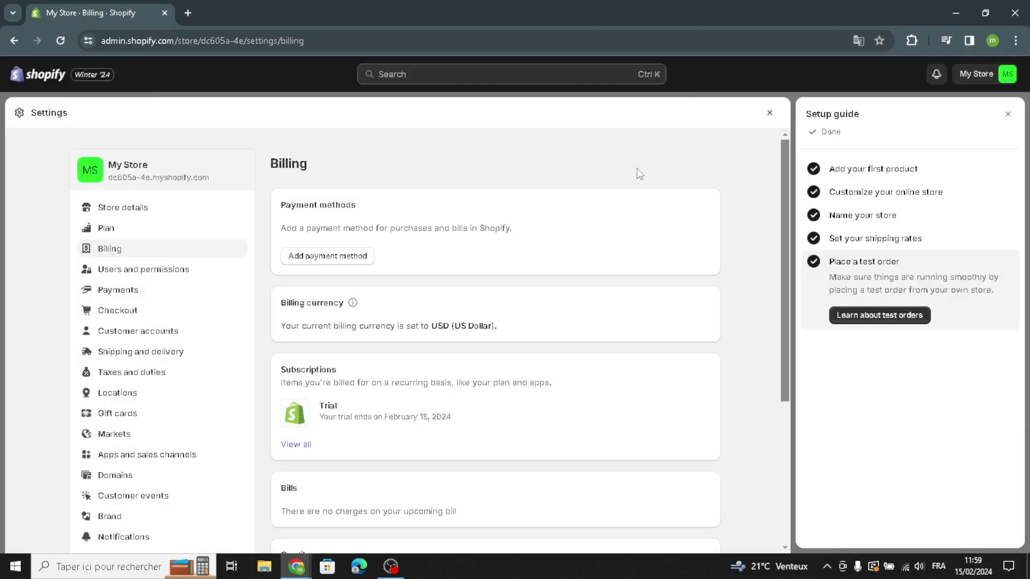
# Look over Users and permissions, then open Payments settings listing PayPal to activate.
pyautogui.click(142, 271)
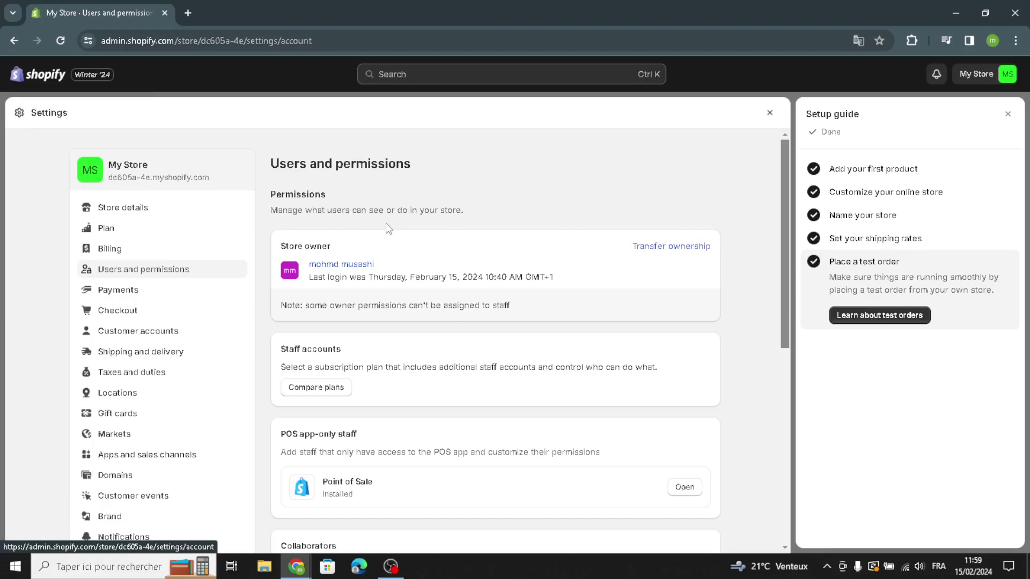
pyautogui.scroll(-3, 379, 241)
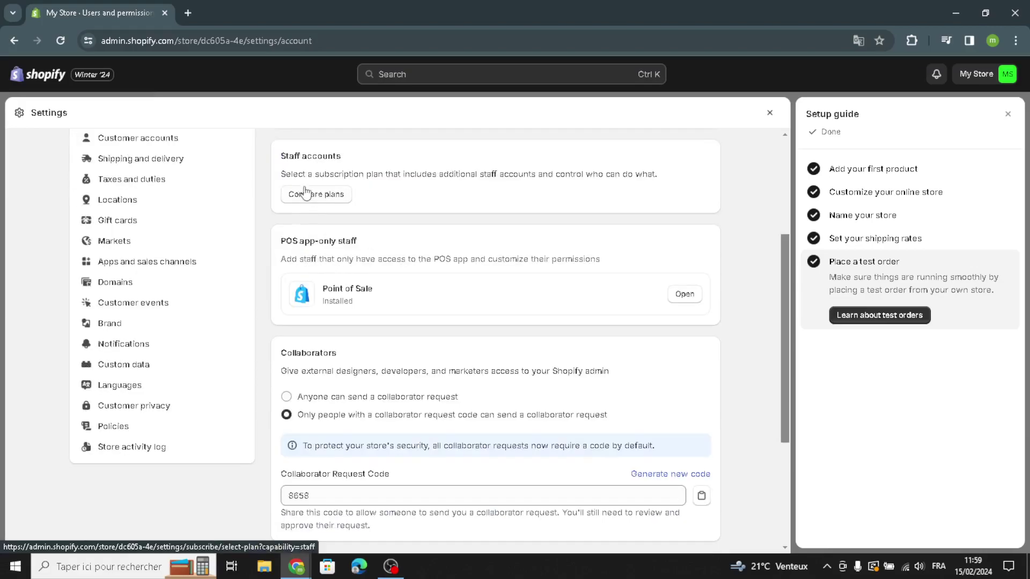
pyautogui.scroll(1, 303, 198)
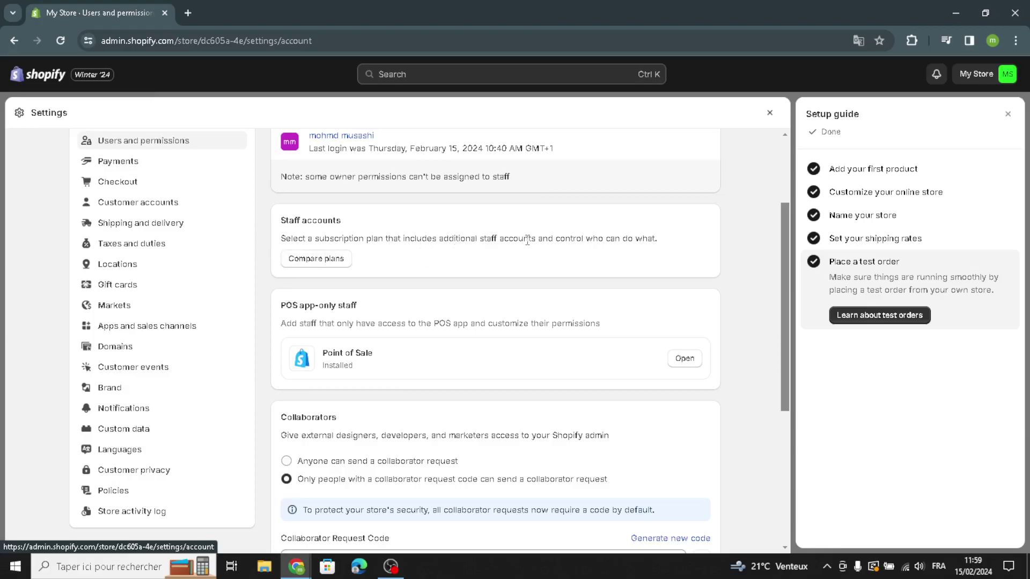
pyautogui.click(191, 162)
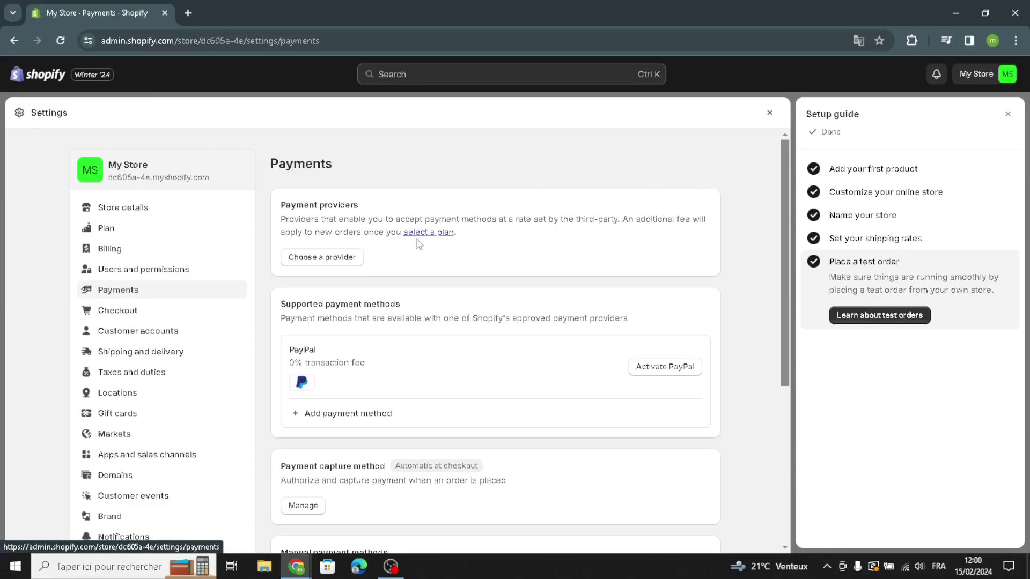
# Preview the Oceanpayment(Direct) provider page, then open Checkout settings with phone-or-email contact.
pyautogui.click(340, 260)
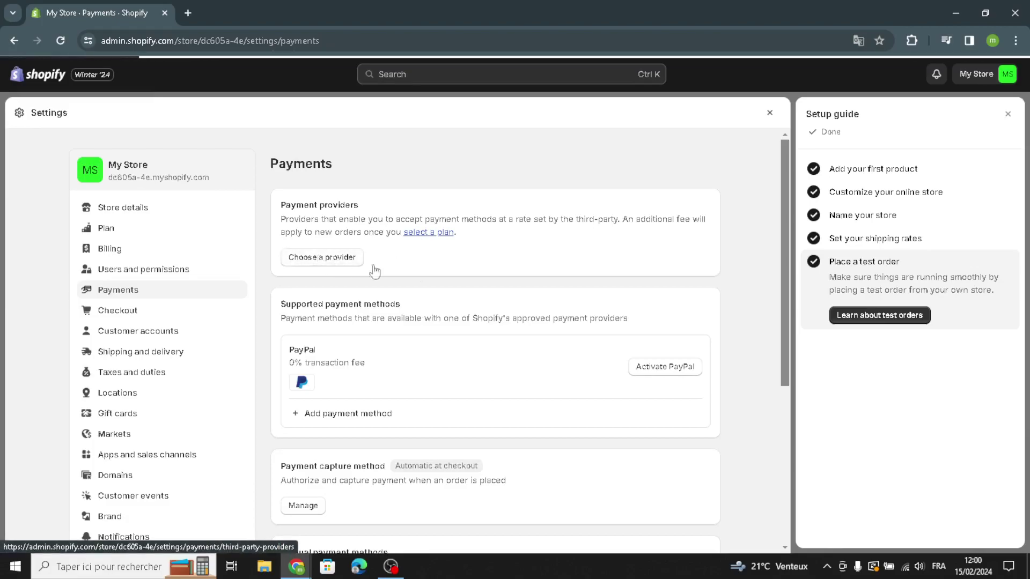
pyautogui.click(352, 293)
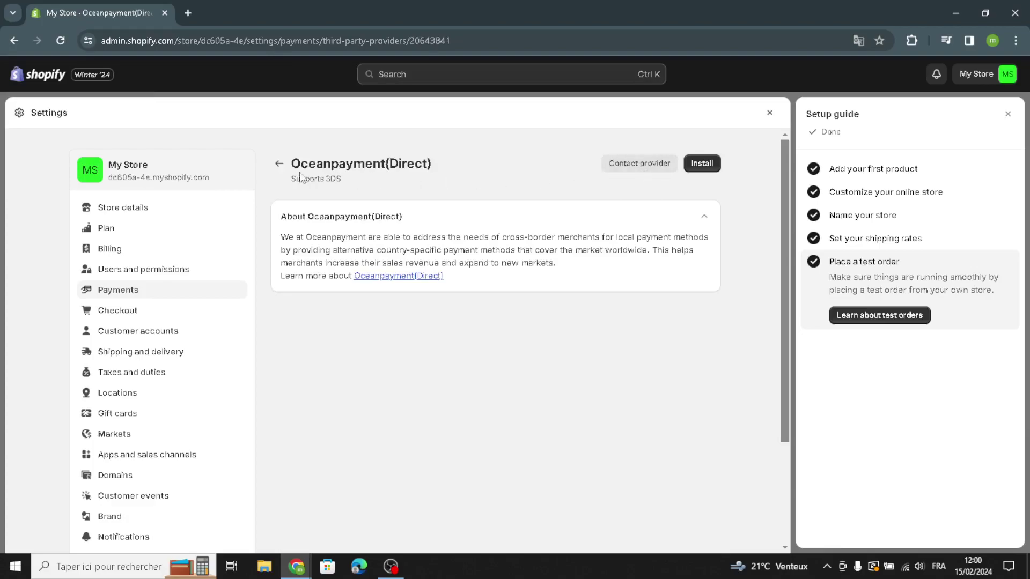
pyautogui.click(279, 173)
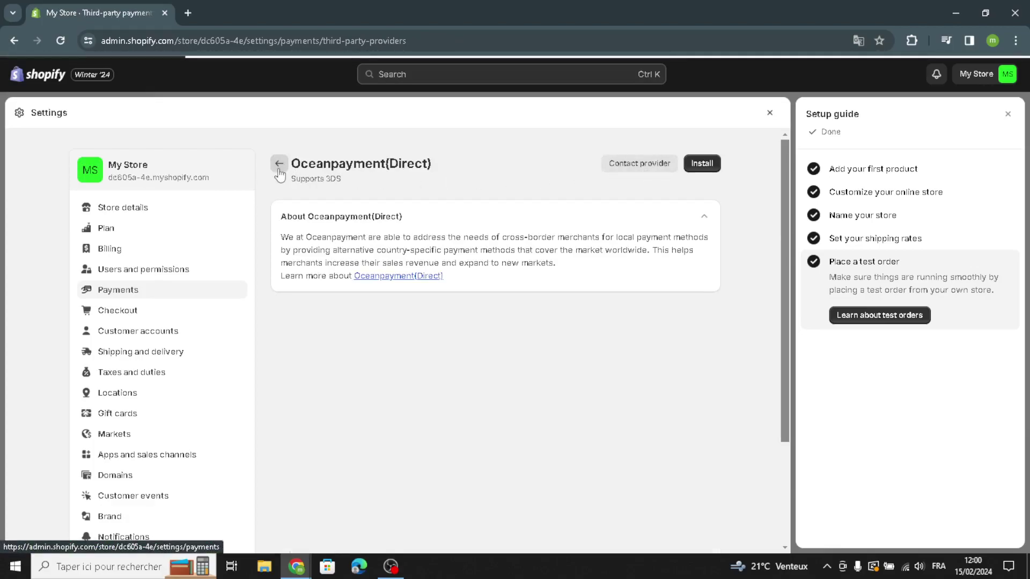
pyautogui.click(185, 312)
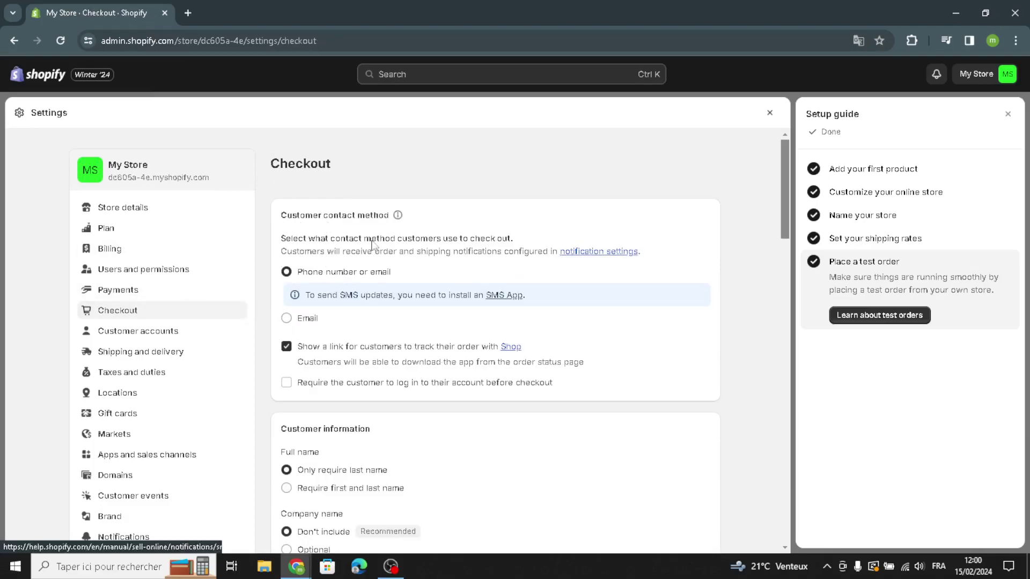
# Review Checkout settings down to the order status Additional scripts field, then open Customer accounts.
pyautogui.scroll(-2, 320, 389)
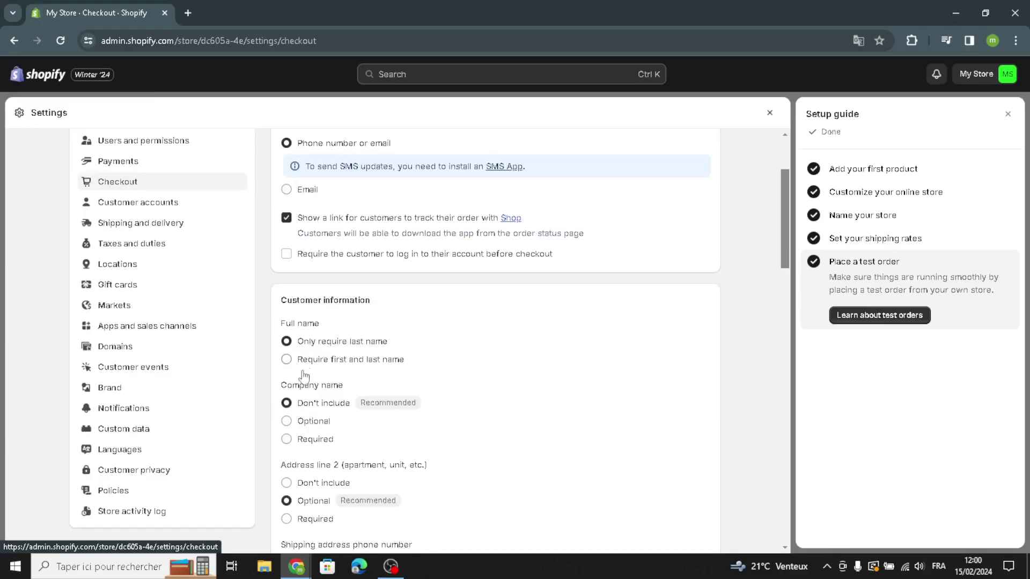
pyautogui.scroll(-2, 382, 416)
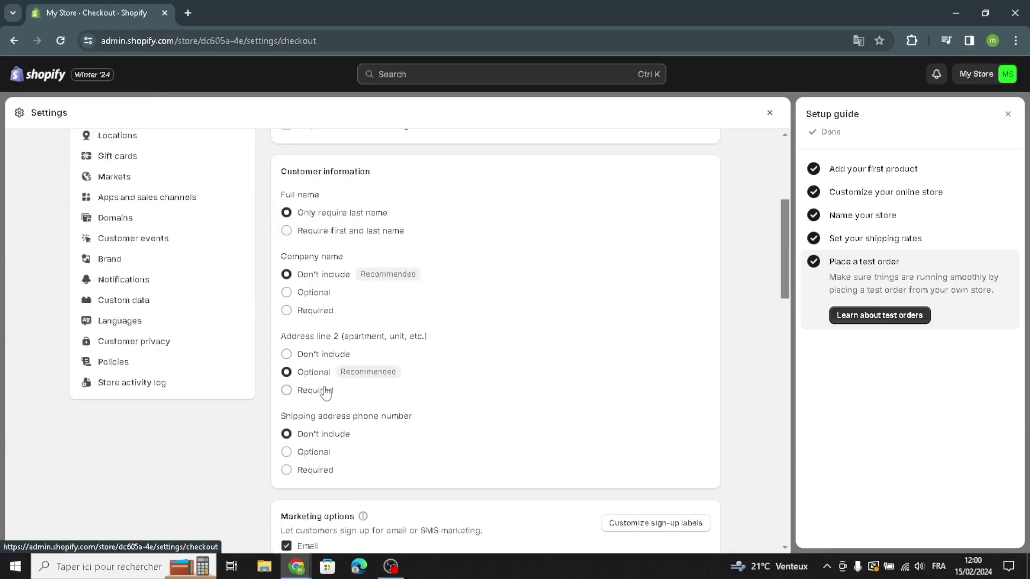
pyautogui.scroll(-2, 377, 437)
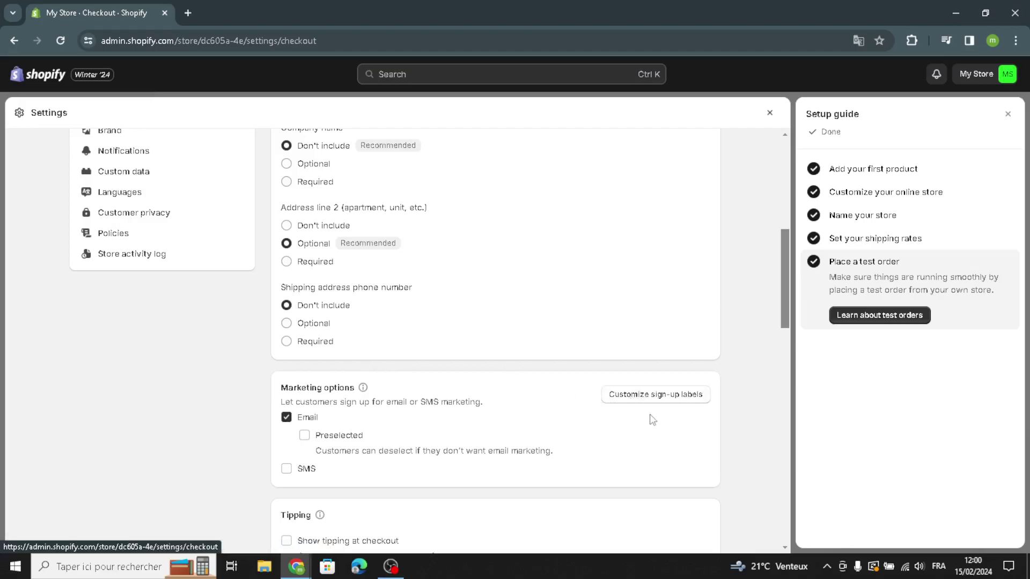
pyautogui.scroll(-6, 584, 483)
pyautogui.scroll(-6, 406, 465)
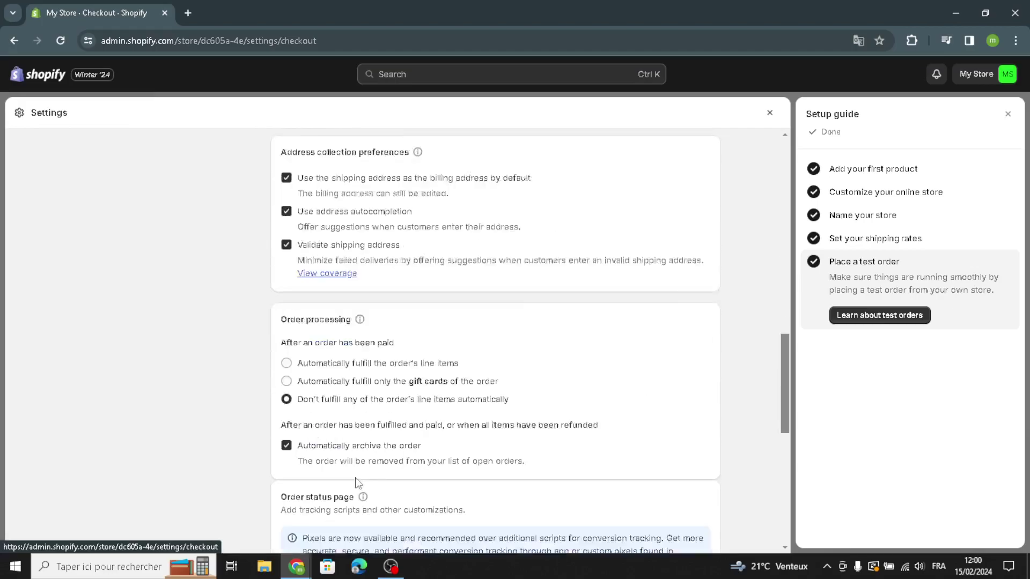
pyautogui.click(305, 331)
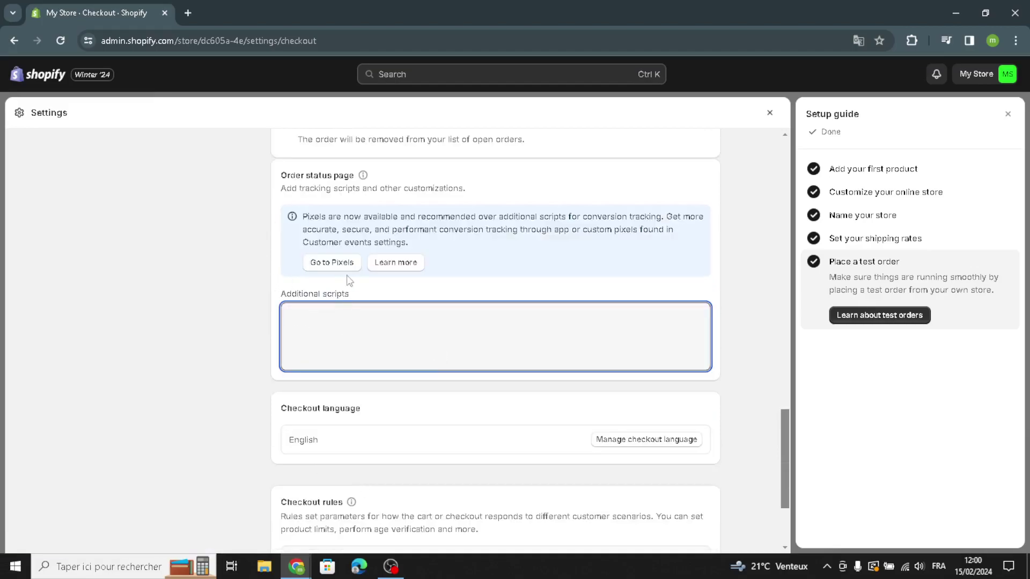
pyautogui.scroll(-3, 406, 468)
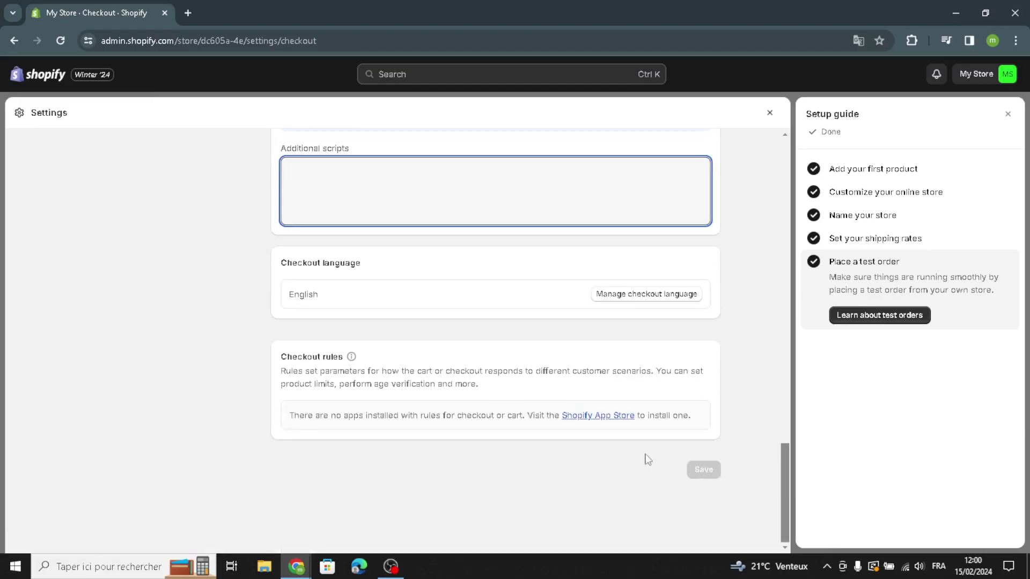
pyautogui.scroll(15, 646, 459)
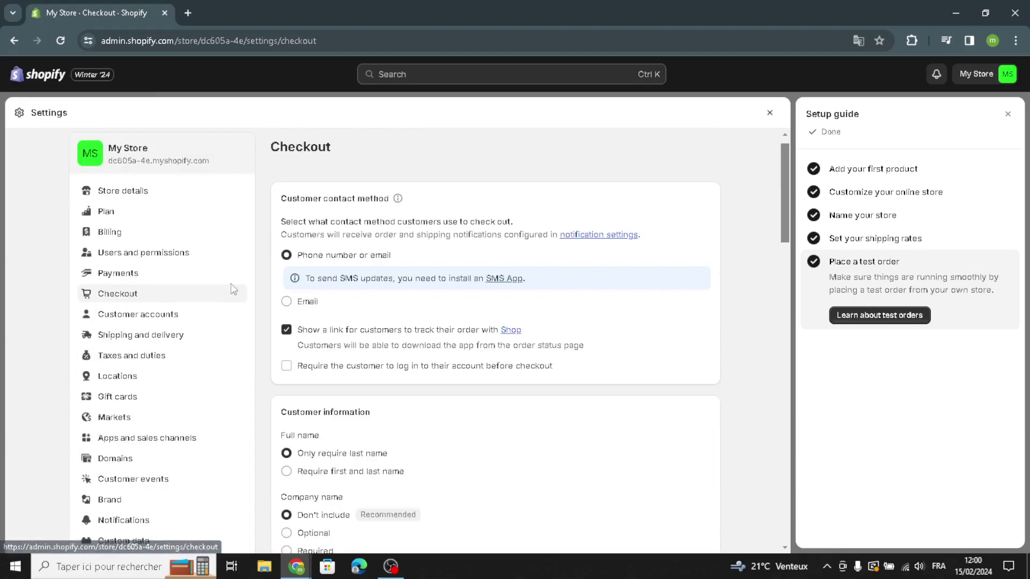
pyautogui.click(214, 314)
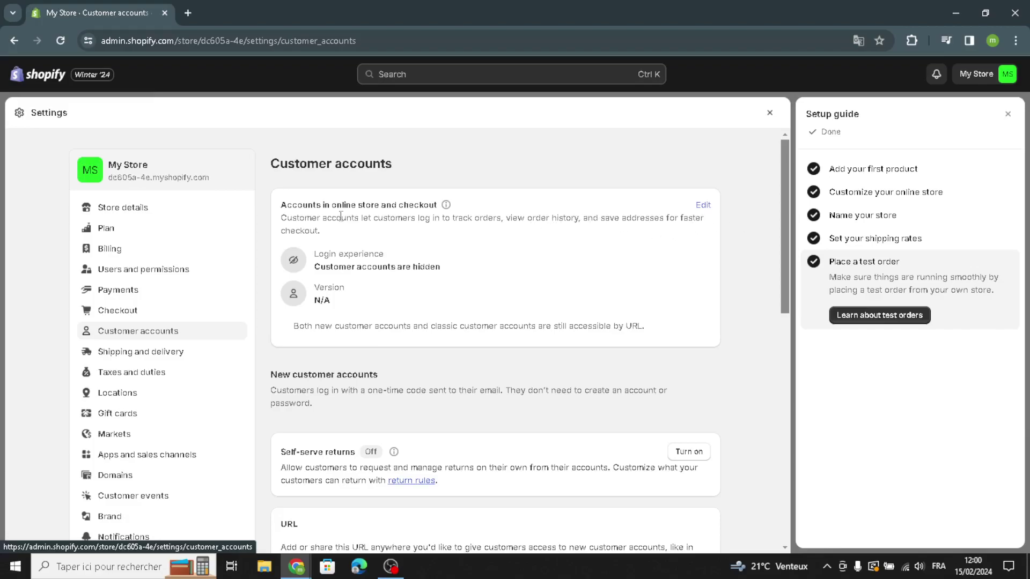
# Look over the Customer accounts page, then open Domains showing the primary myshopify.com domain.
pyautogui.scroll(-10, 308, 305)
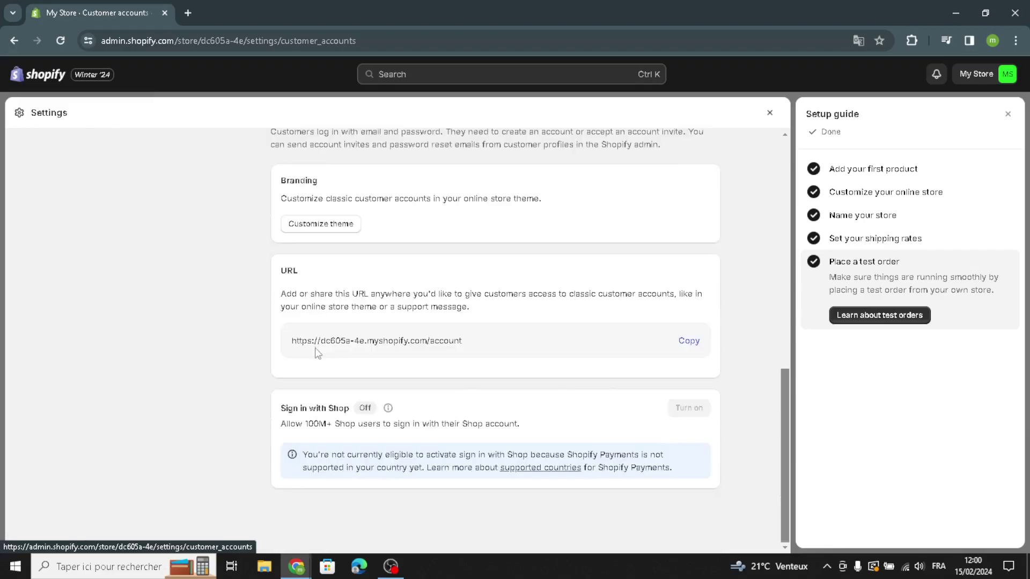
pyautogui.scroll(4, 314, 347)
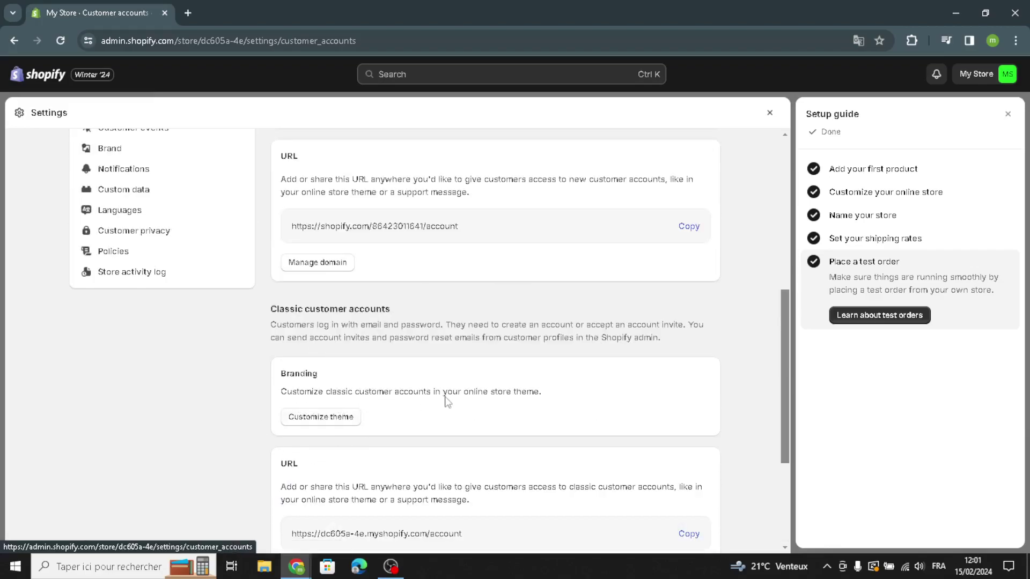
pyautogui.scroll(1, 528, 425)
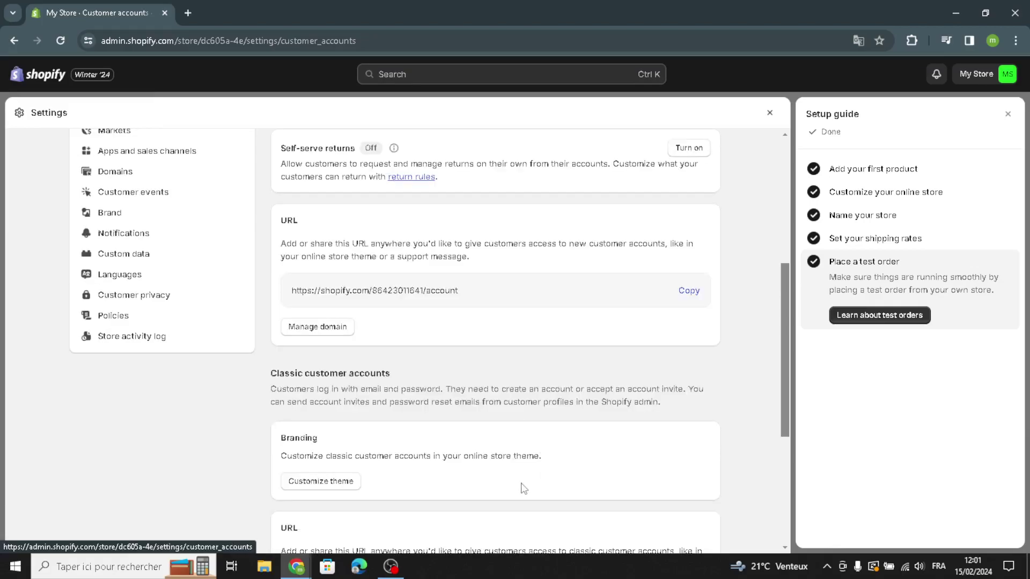
pyautogui.scroll(1, 530, 490)
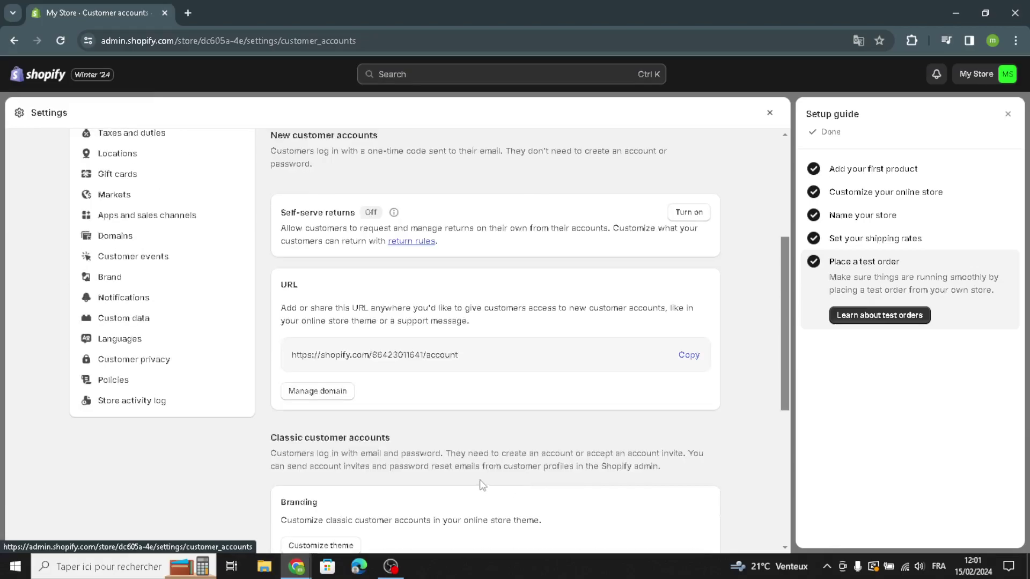
pyautogui.scroll(1, 309, 446)
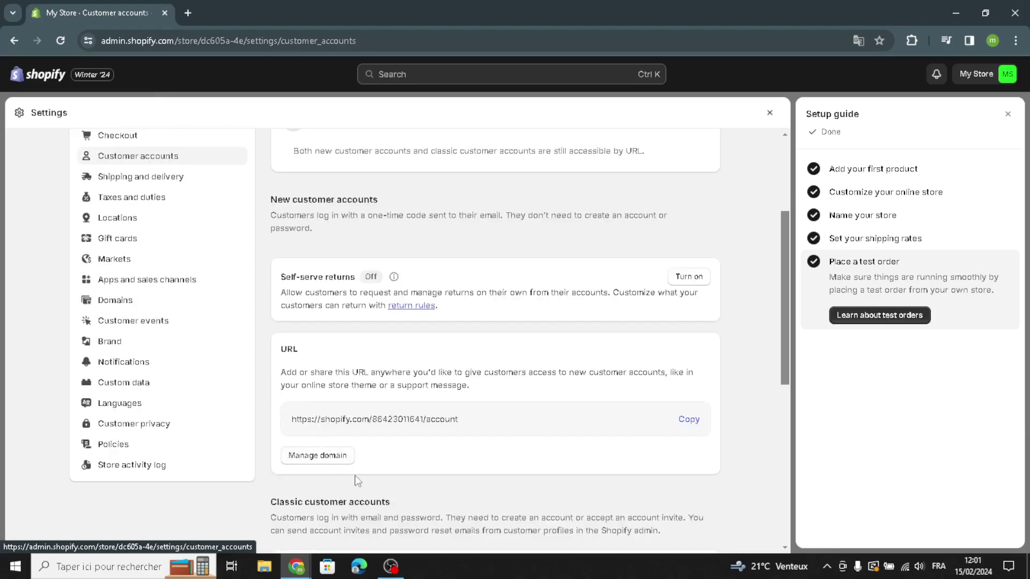
pyautogui.scroll(1, 205, 288)
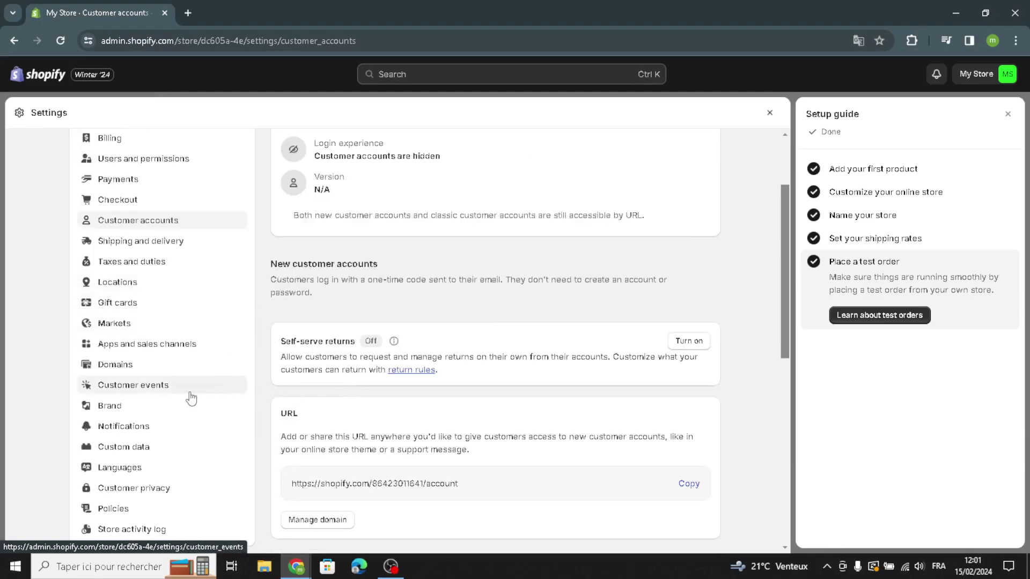
pyautogui.click(177, 369)
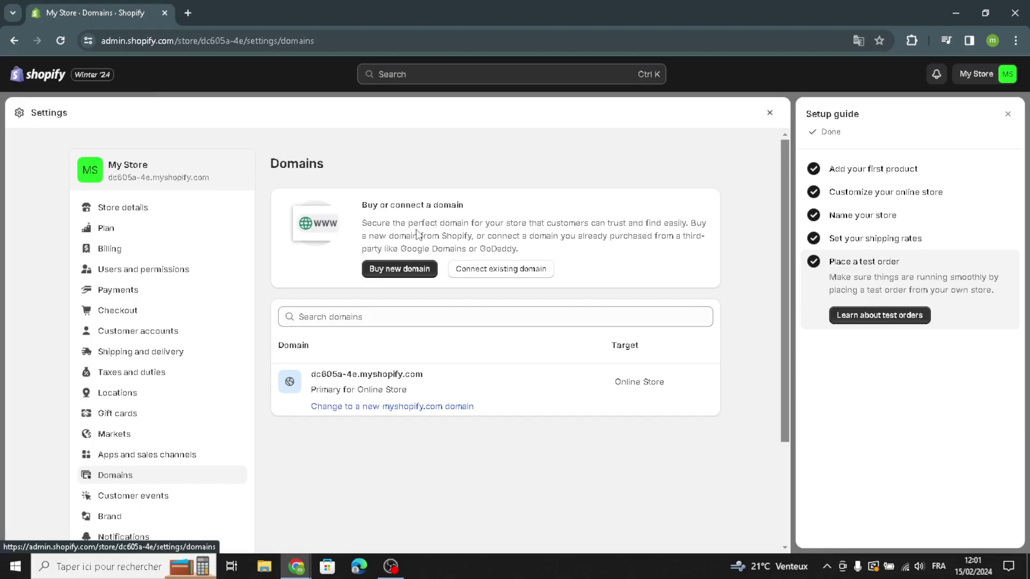
# Search for the new domain name SonicWorksMa.
pyautogui.click(415, 268)
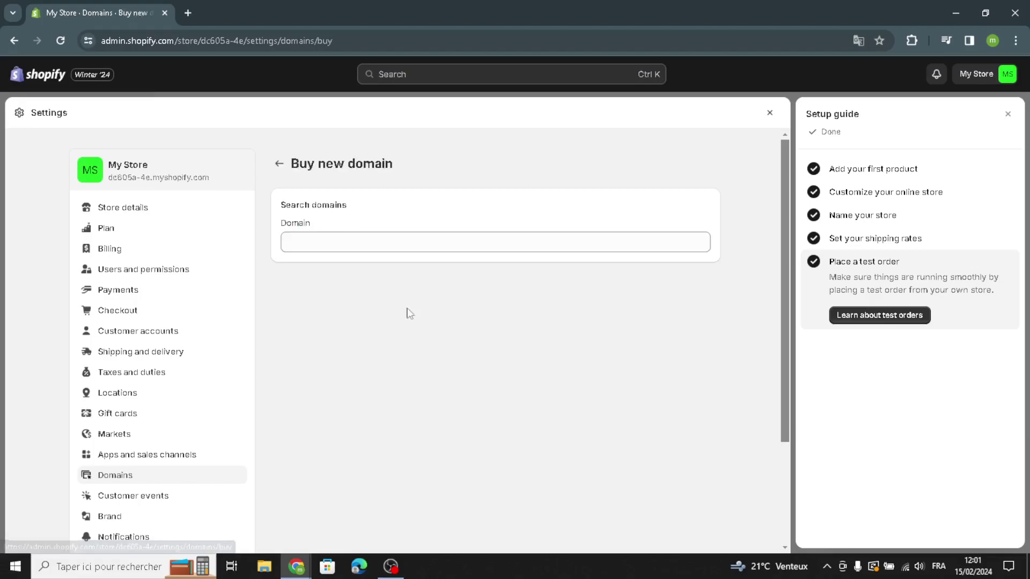
pyautogui.click(354, 245)
pyautogui.write('SonicWorksMa')
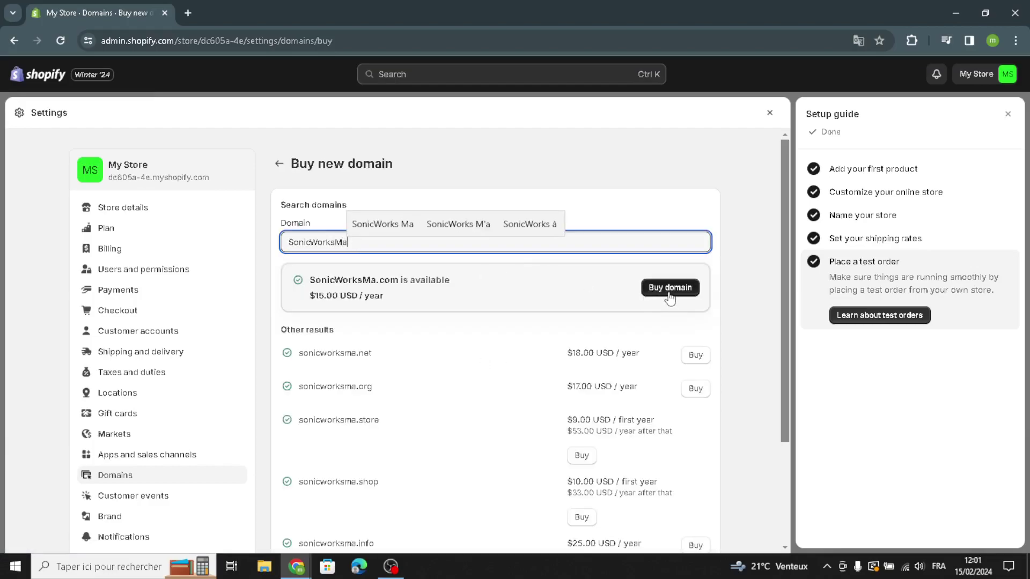
# Start buying SonicWorksMa.com at $15.00 USD per year and review its contact-information confirmation form.
pyautogui.click(670, 288)
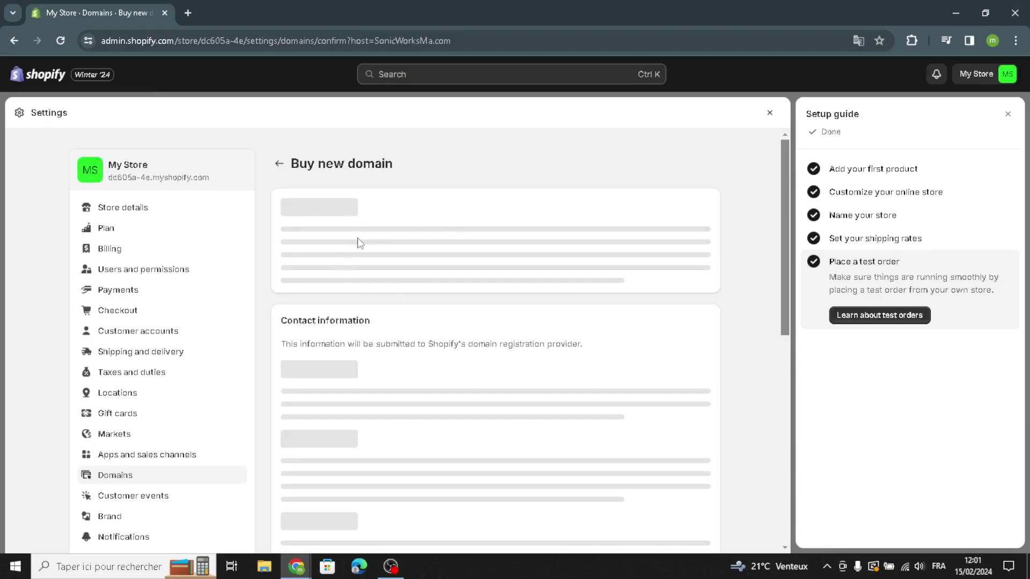
pyautogui.scroll(-12, 359, 321)
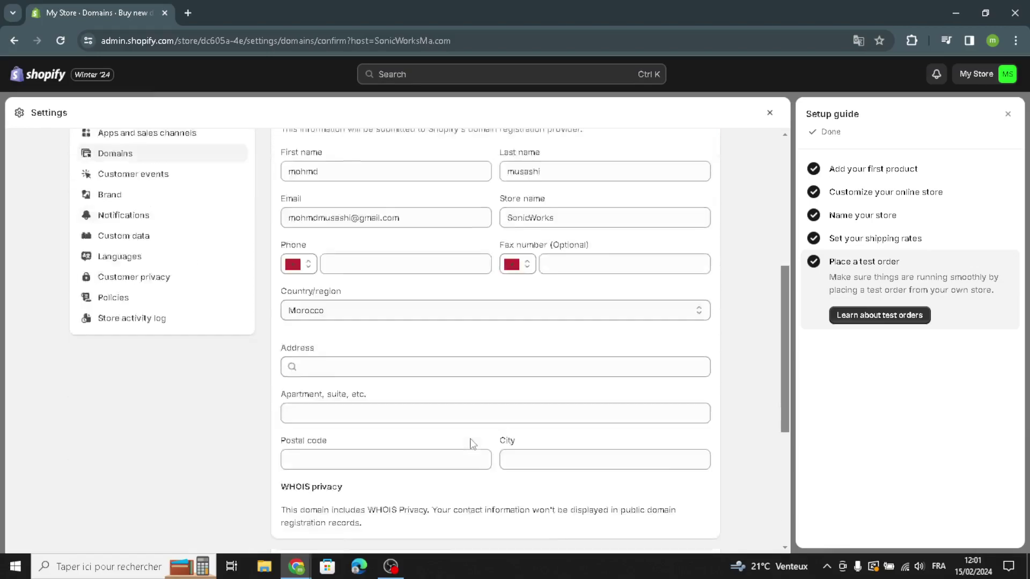
pyautogui.scroll(12, 491, 407)
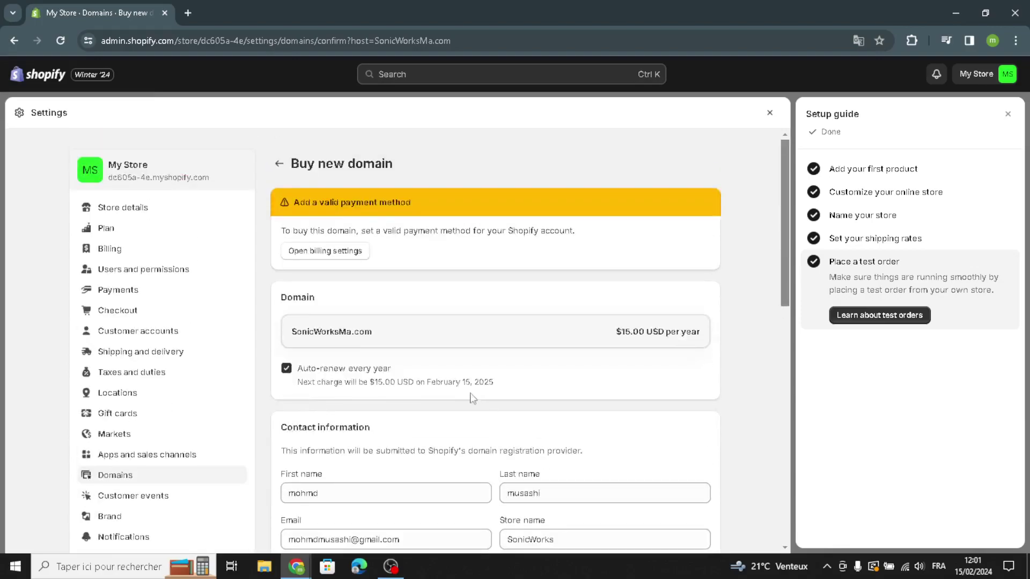
pyautogui.scroll(-4, 471, 394)
pyautogui.scroll(4, 457, 382)
pyautogui.scroll(-2, 331, 368)
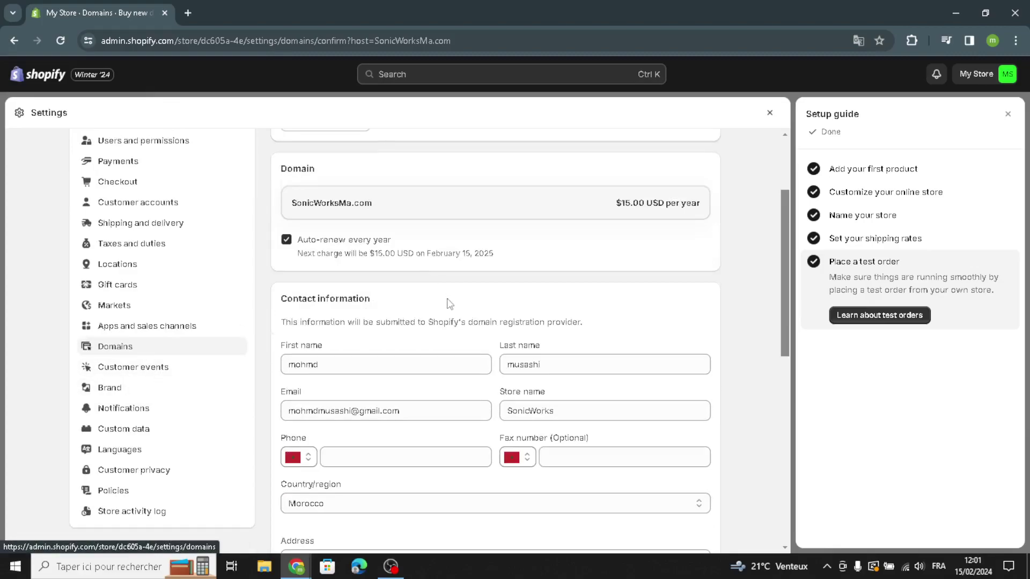
pyautogui.click(154, 366)
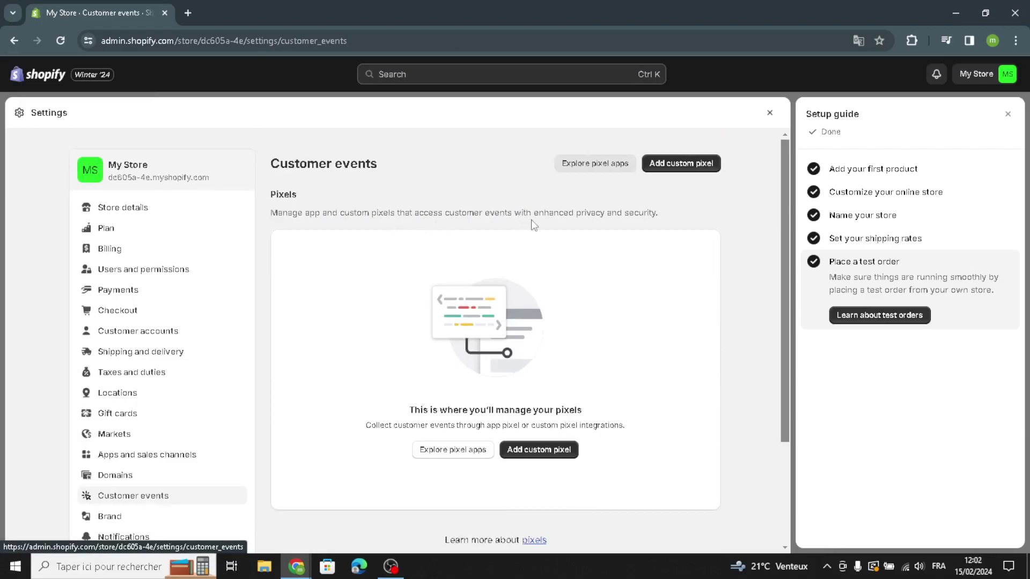
# Begin a new custom pixel under Customer events, then cancel it without entering a pixel name.
pyautogui.click(684, 164)
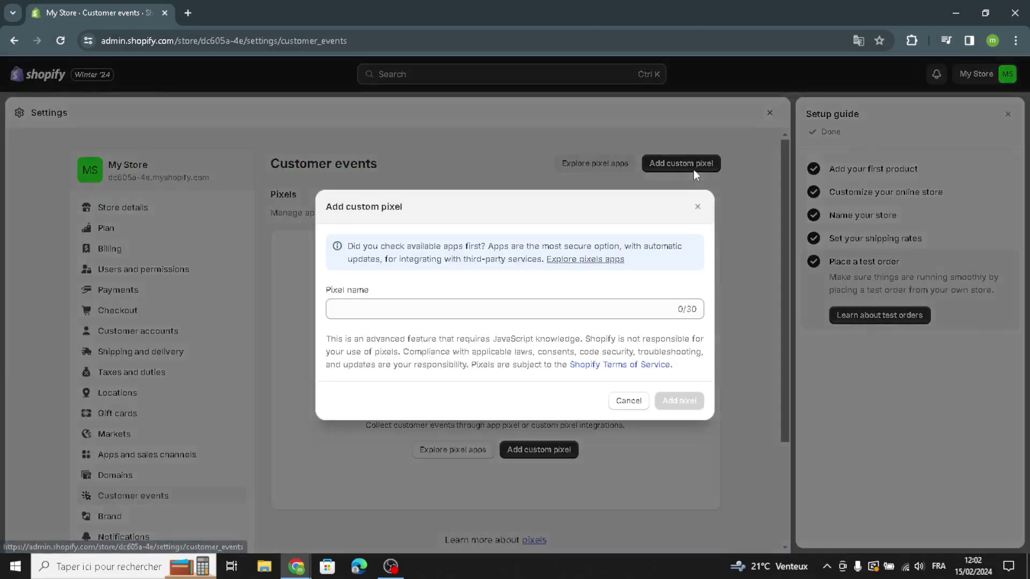
pyautogui.click(350, 314)
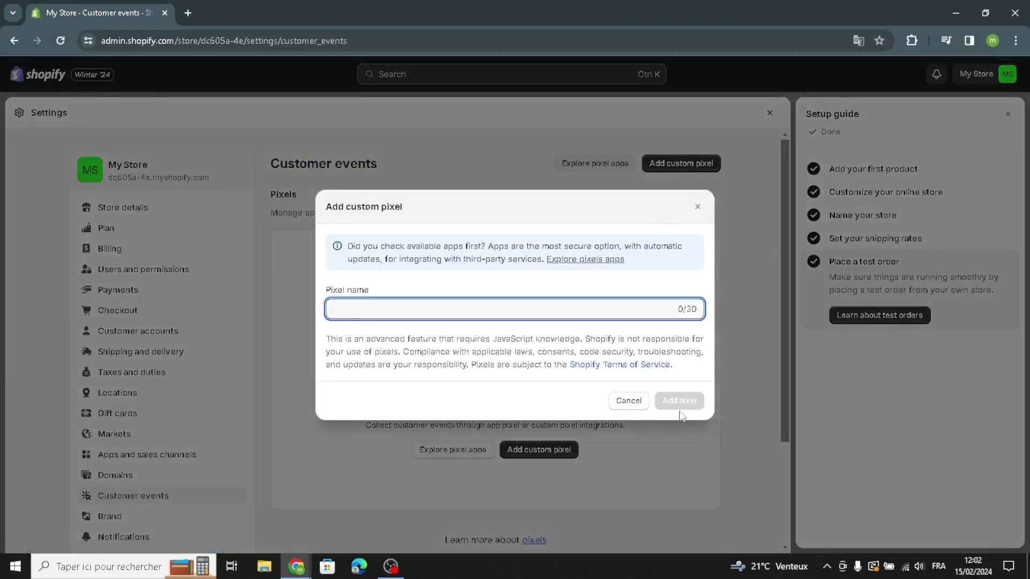
pyautogui.click(698, 207)
pyautogui.scroll(-3, 371, 374)
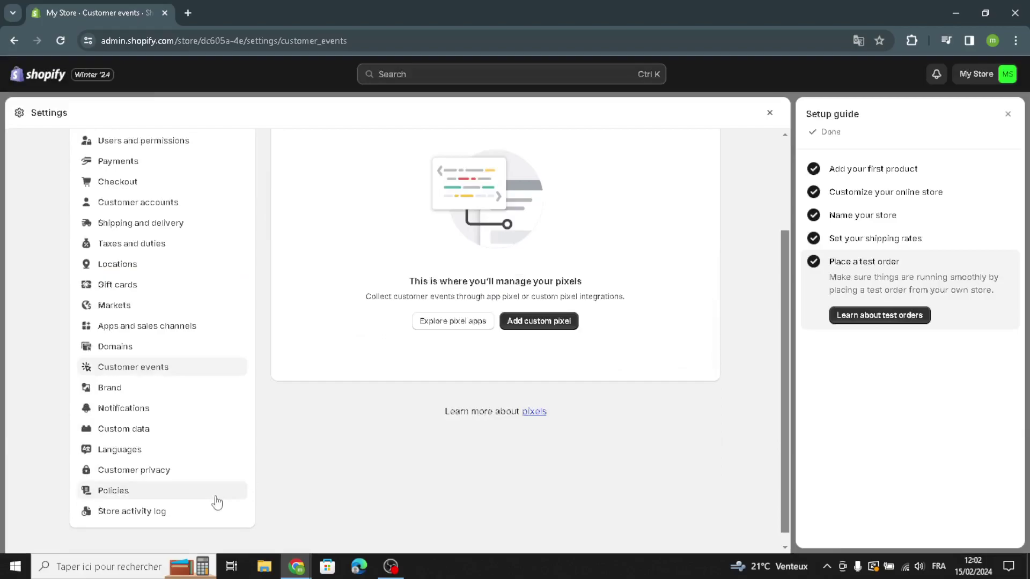
pyautogui.click(152, 389)
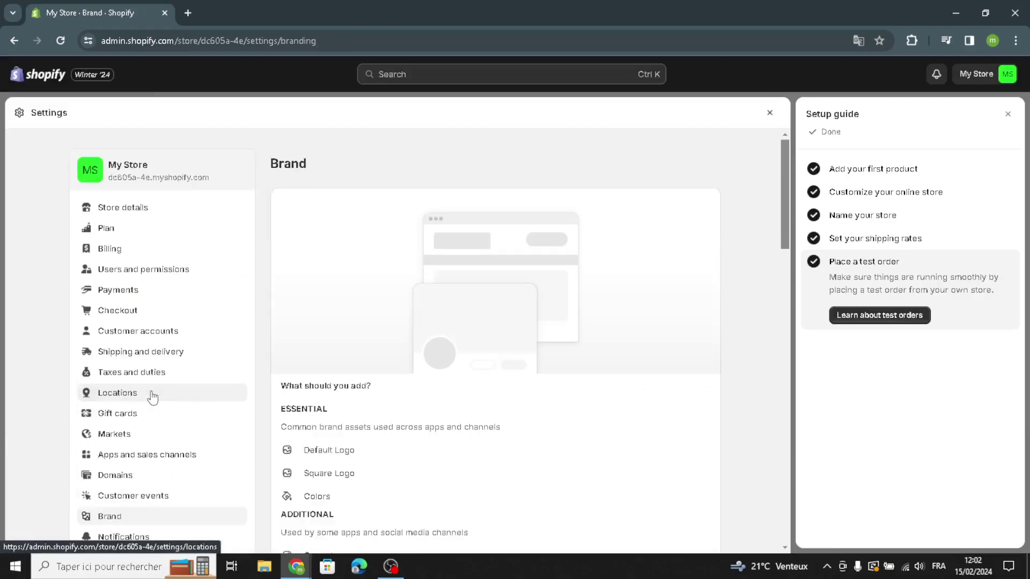
pyautogui.scroll(-2, 460, 443)
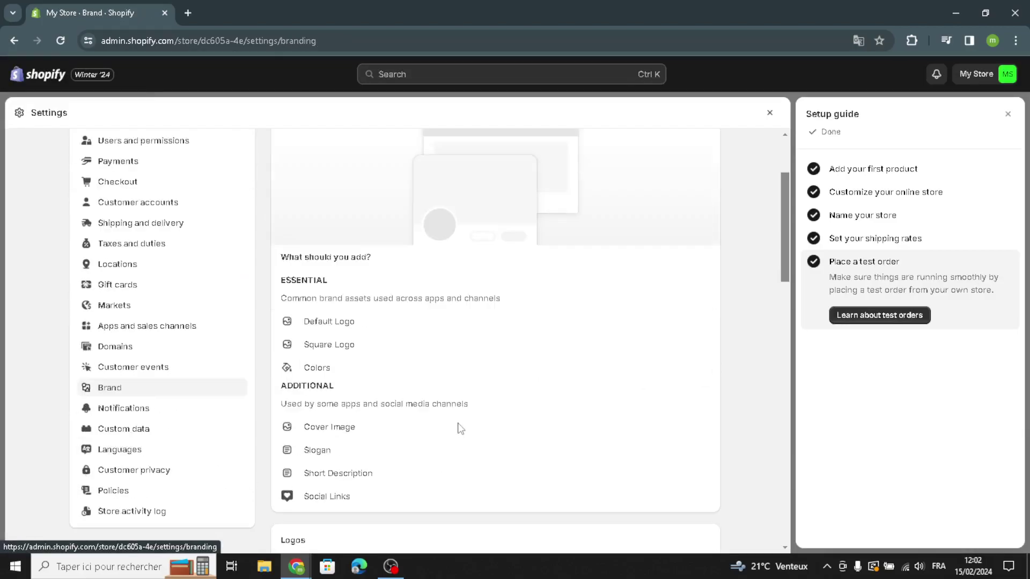
pyautogui.scroll(-3, 460, 430)
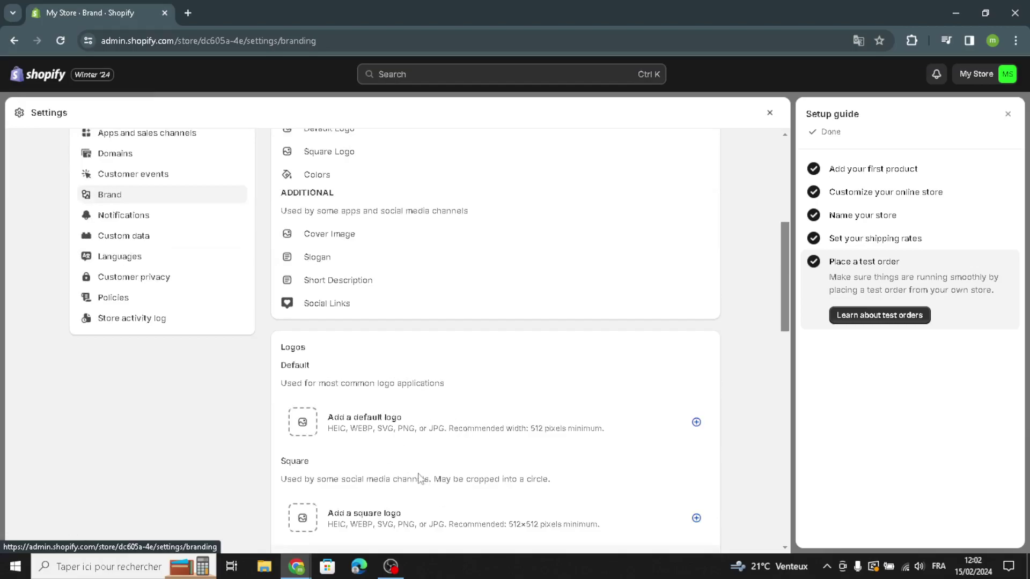
pyautogui.scroll(-1, 420, 479)
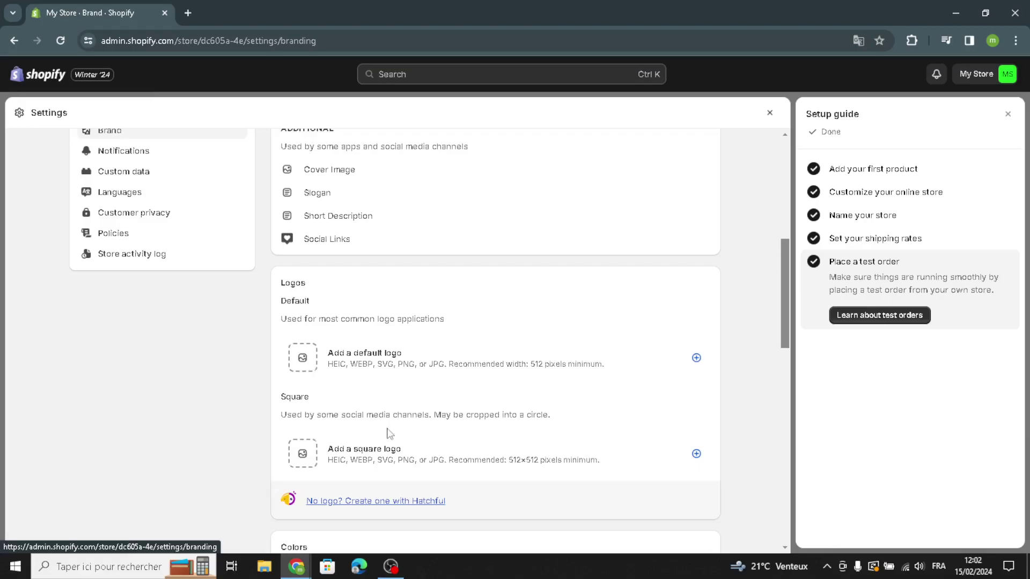
pyautogui.scroll(-4, 390, 434)
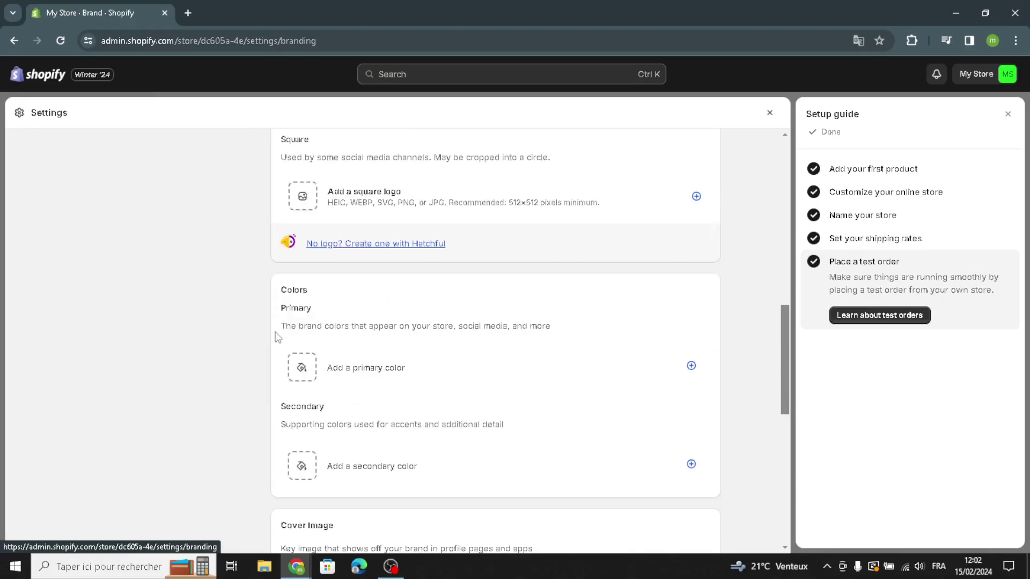
pyautogui.scroll(-3, 317, 371)
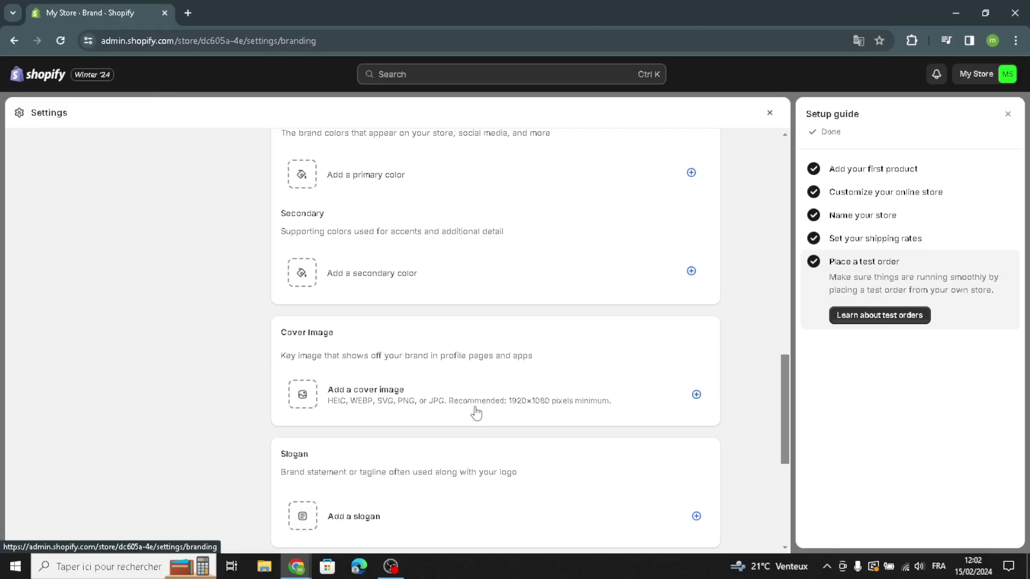
pyautogui.scroll(-4, 475, 410)
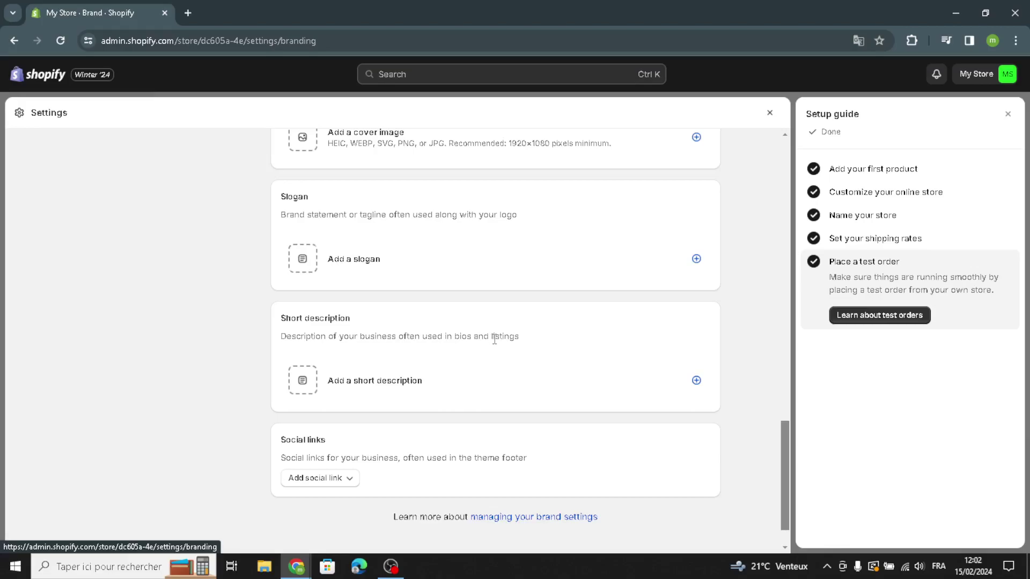
pyautogui.scroll(-2, 494, 339)
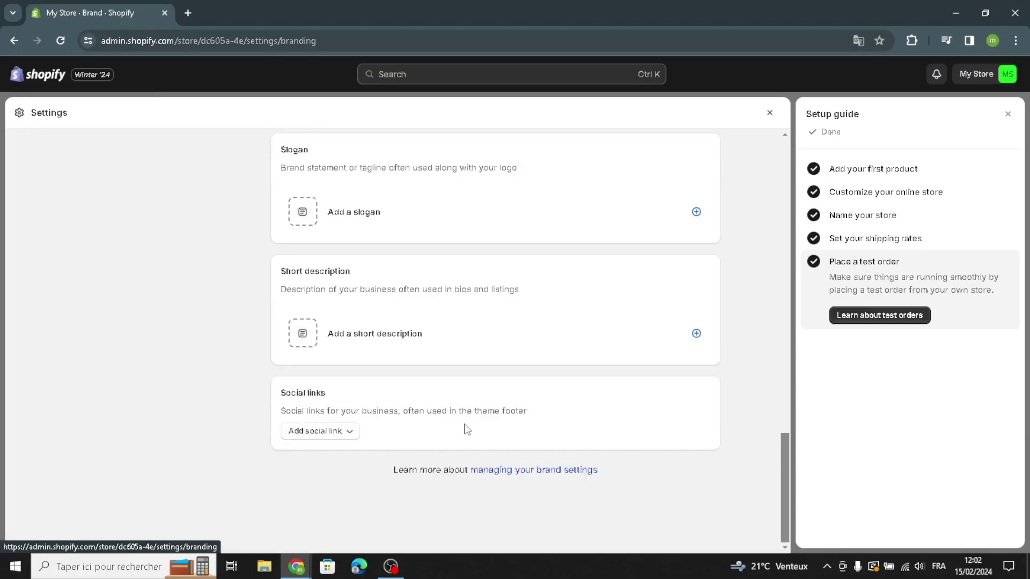
pyautogui.click(312, 432)
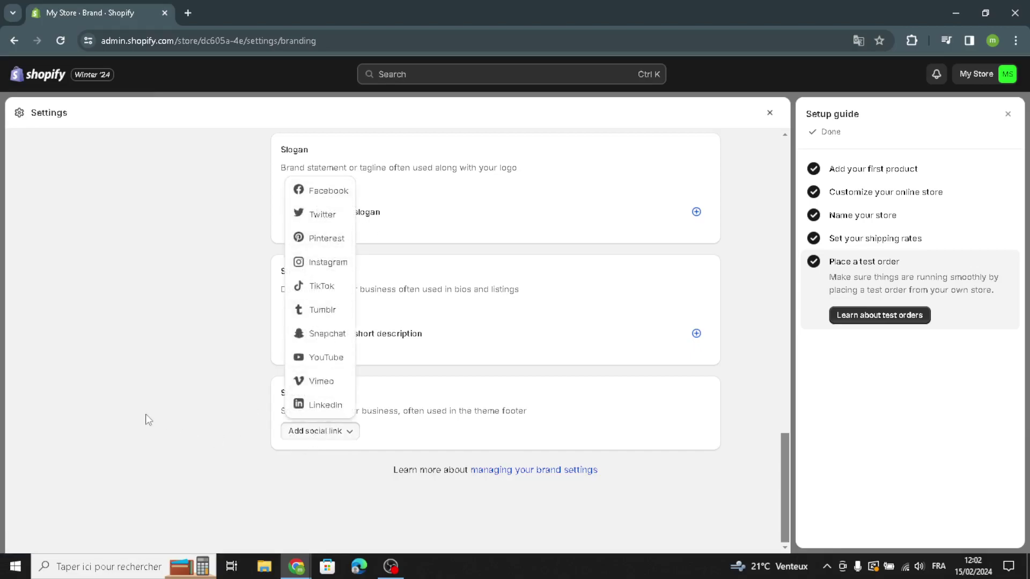
pyautogui.scroll(4, 140, 420)
pyautogui.scroll(5, 152, 440)
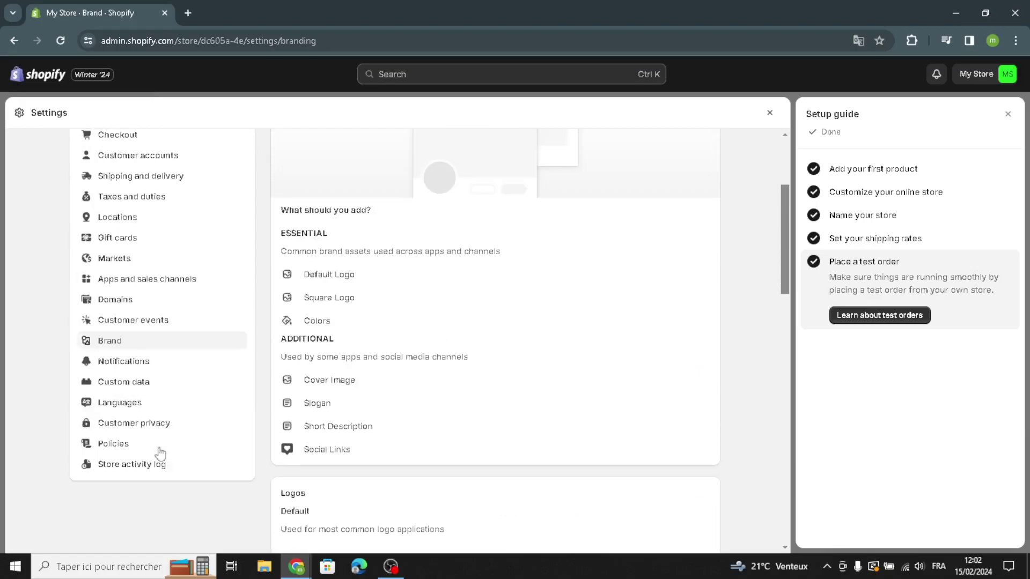
# Look over the Notifications page, then the Custom data page, finishing on Languages with English as default.
pyautogui.click(125, 363)
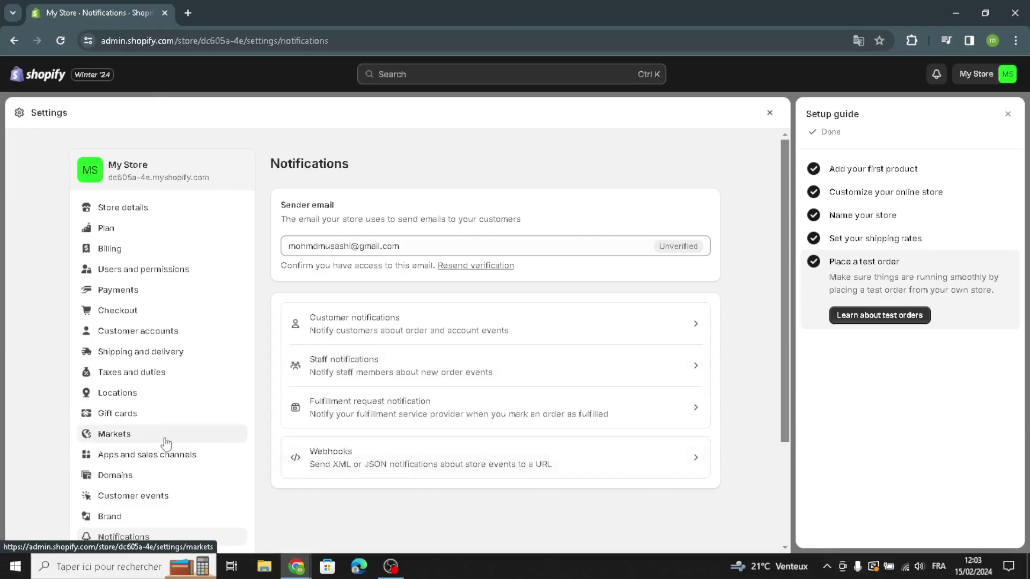
pyautogui.scroll(-1, 165, 444)
pyautogui.click(181, 494)
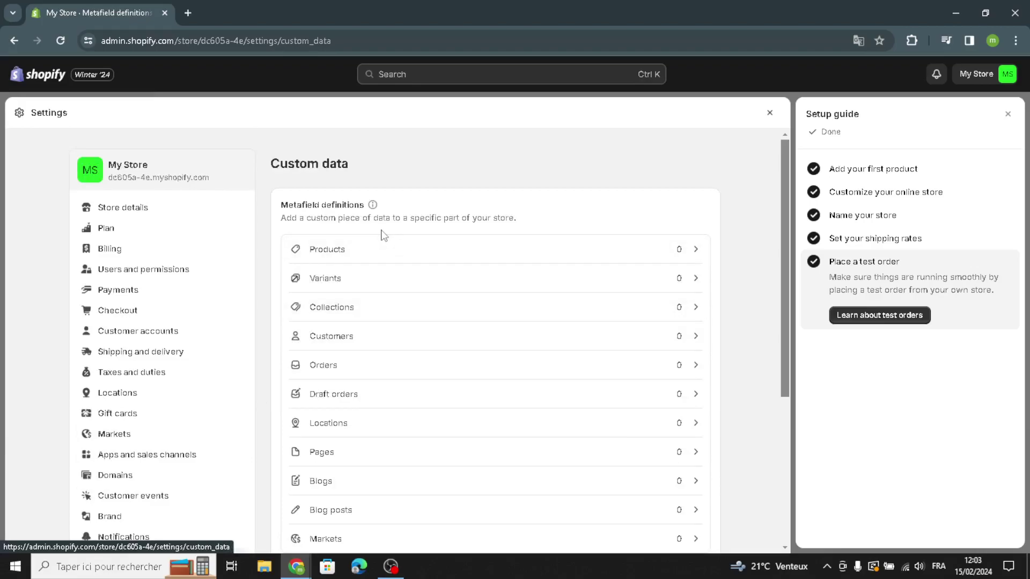
pyautogui.scroll(-2, 207, 387)
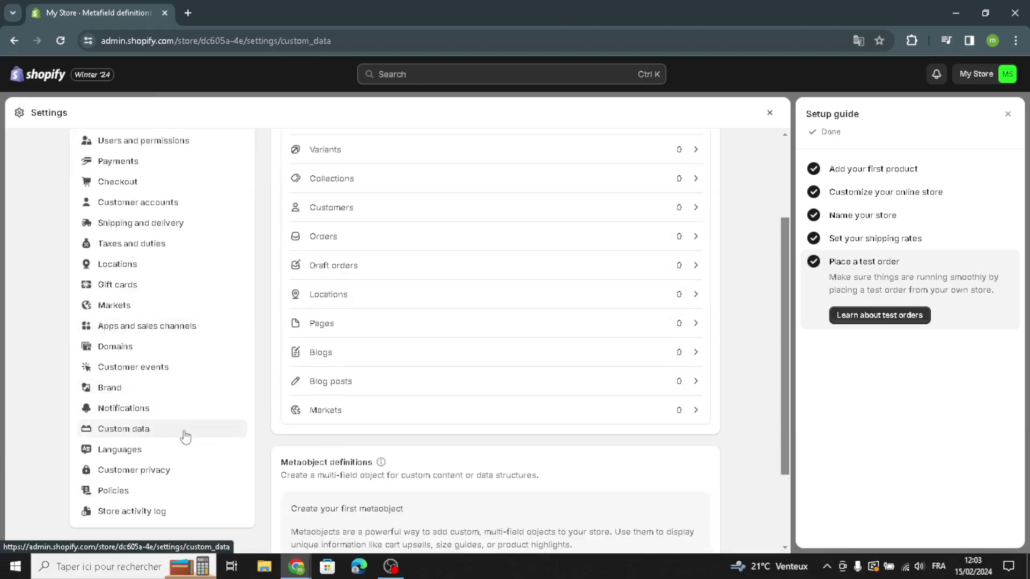
pyautogui.click(163, 455)
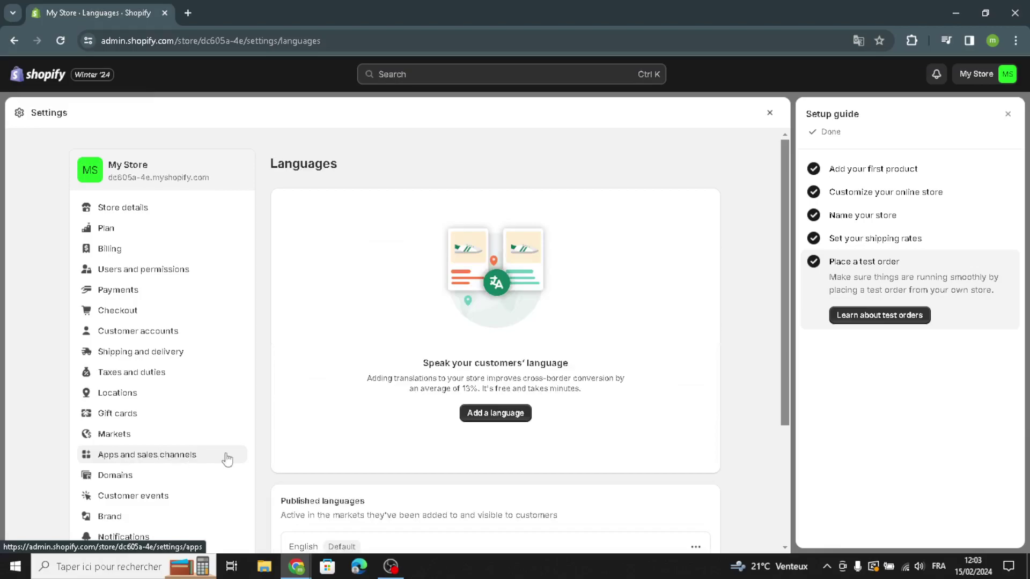
# Open the add-language dialog, browse the language list, and close it without adding a language.
pyautogui.click(485, 417)
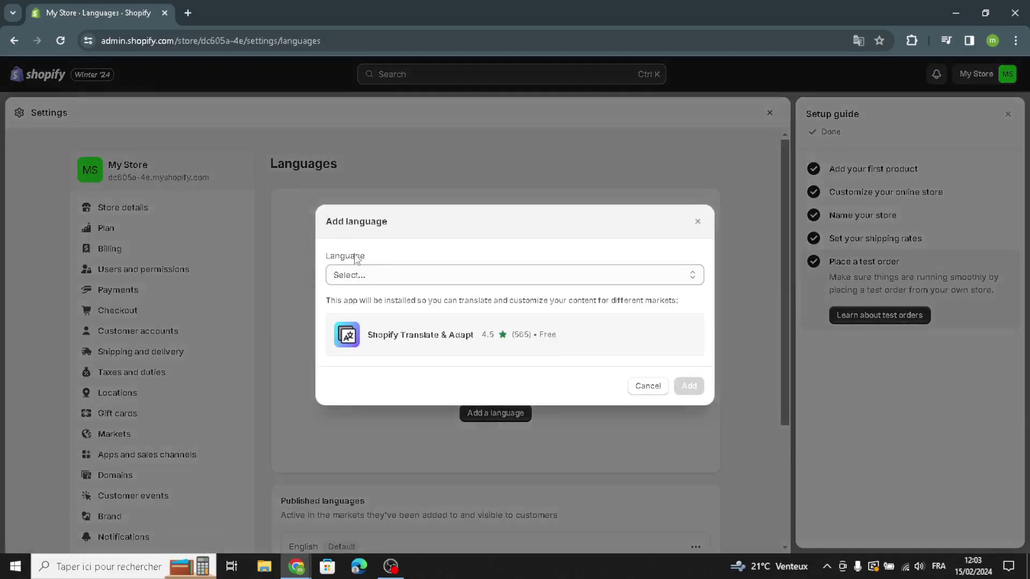
pyautogui.click(356, 275)
pyautogui.click(356, 275)
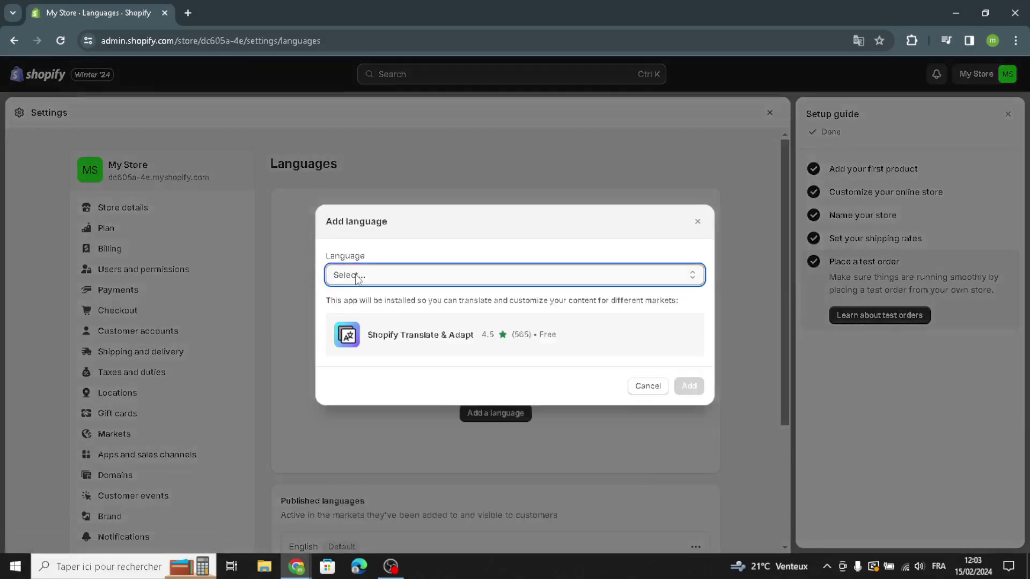
pyautogui.click(698, 222)
pyautogui.scroll(-2, 208, 485)
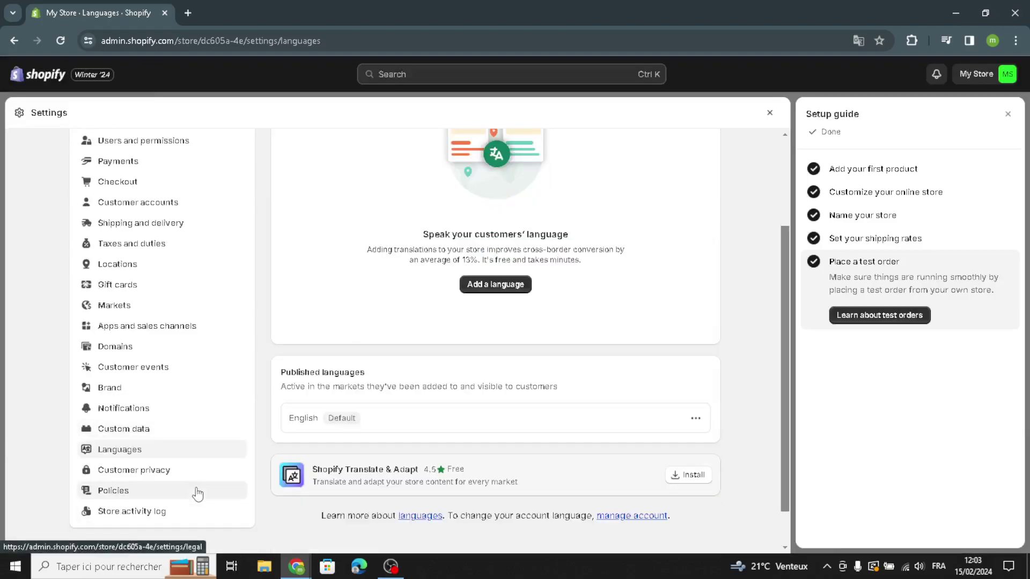
# Review the Customer privacy settings page, then go to Policies.
pyautogui.click(139, 471)
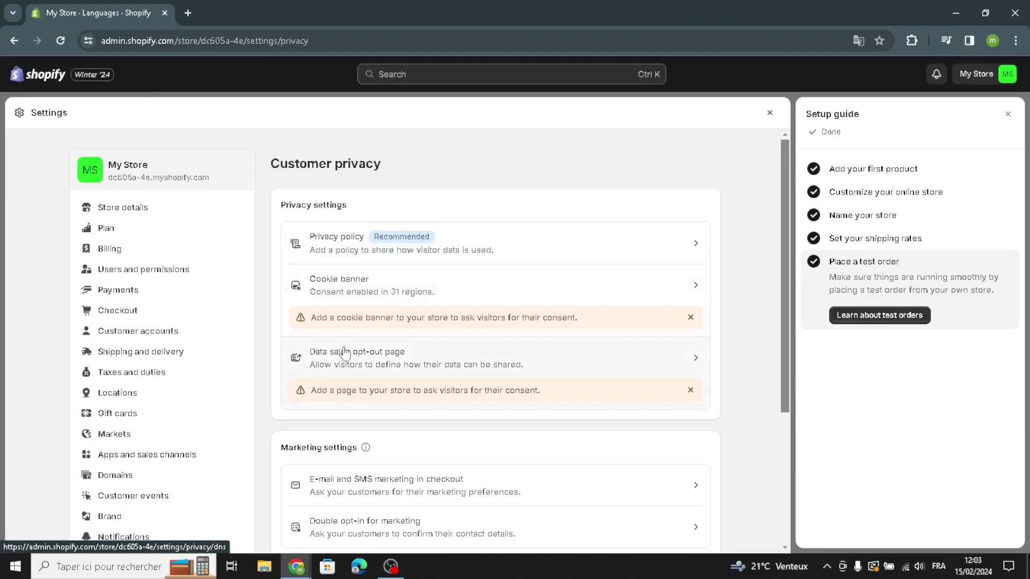
pyautogui.scroll(-3, 413, 392)
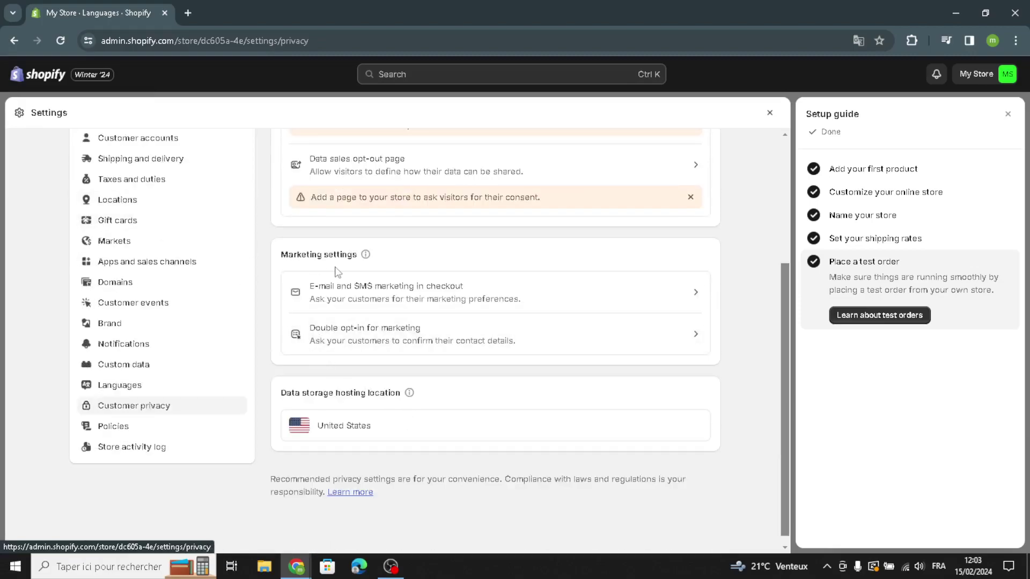
pyautogui.click(170, 439)
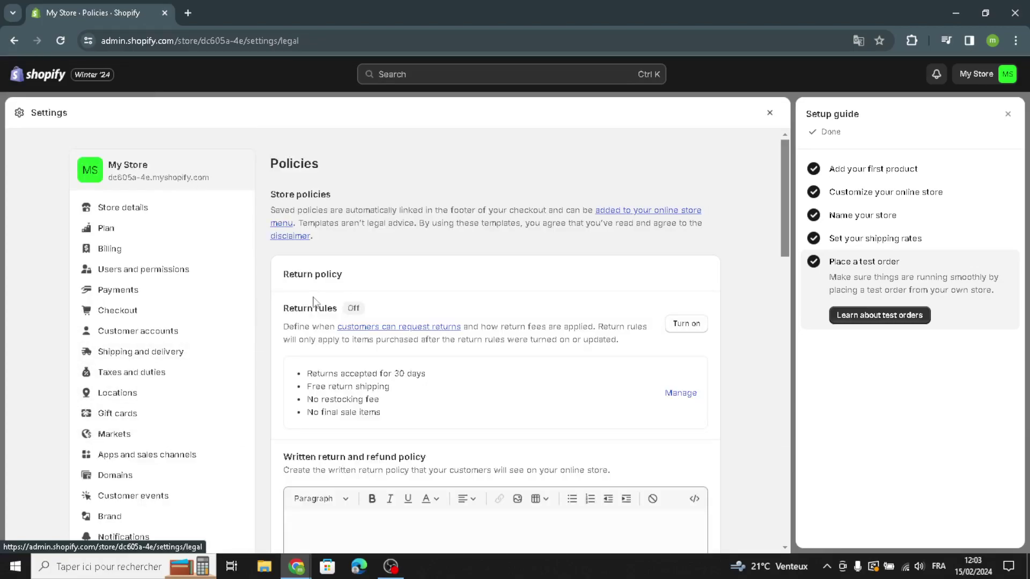
# Scroll to the privacy policy editor and check its Paragraph format options without changing them.
pyautogui.scroll(-2, 369, 475)
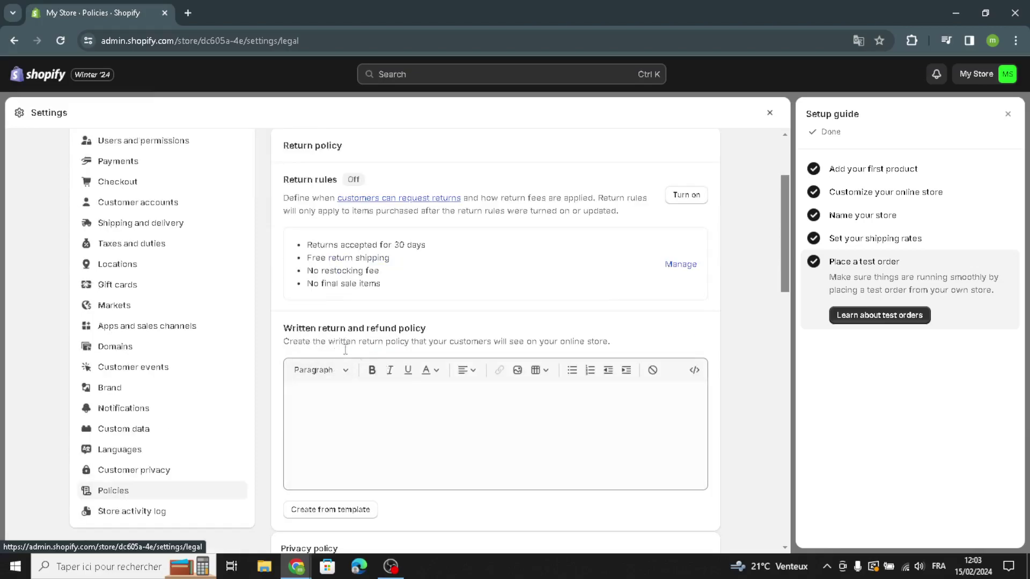
pyautogui.scroll(-3, 370, 402)
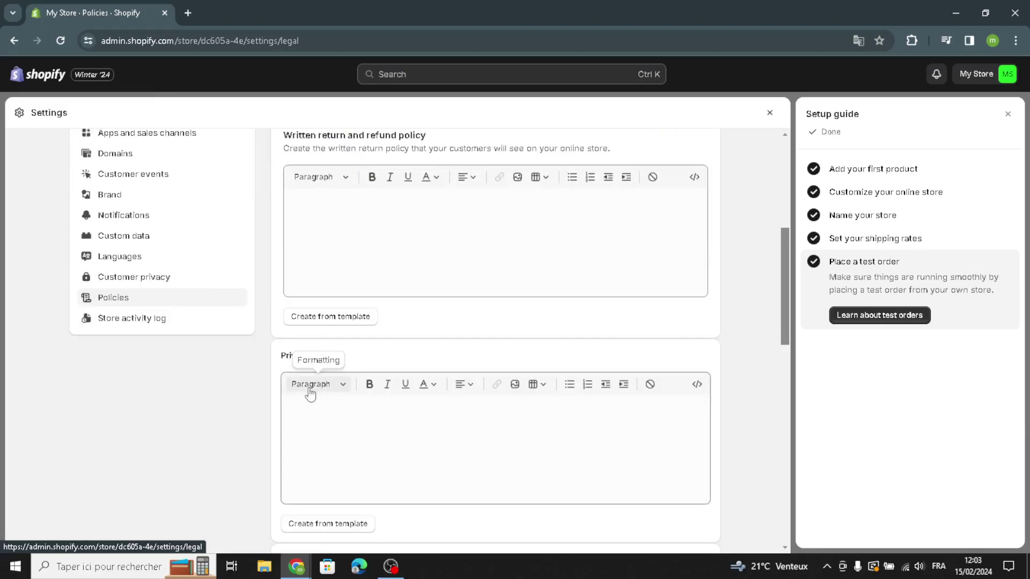
pyautogui.scroll(-3, 305, 426)
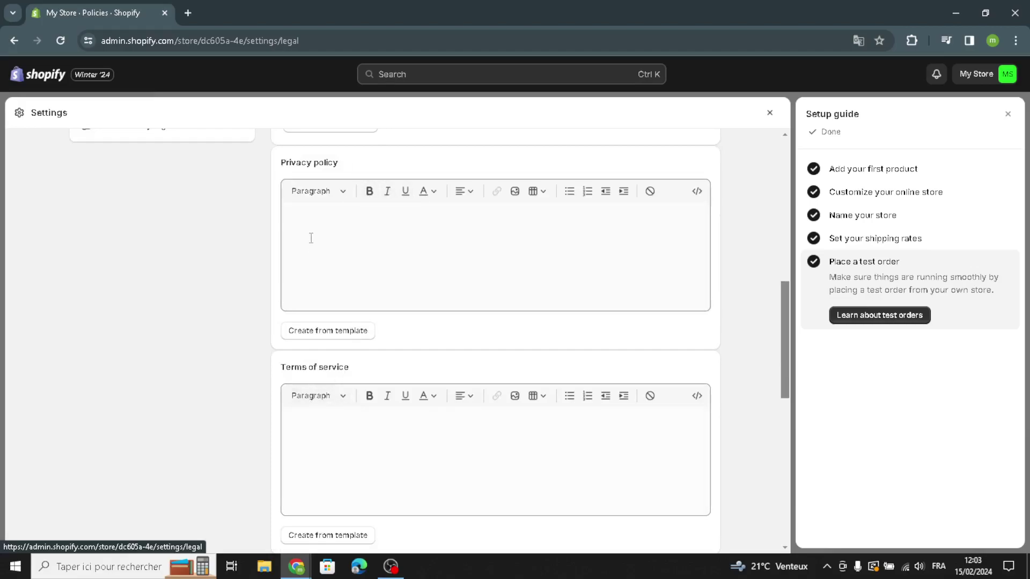
pyautogui.click(311, 191)
pyautogui.click(312, 191)
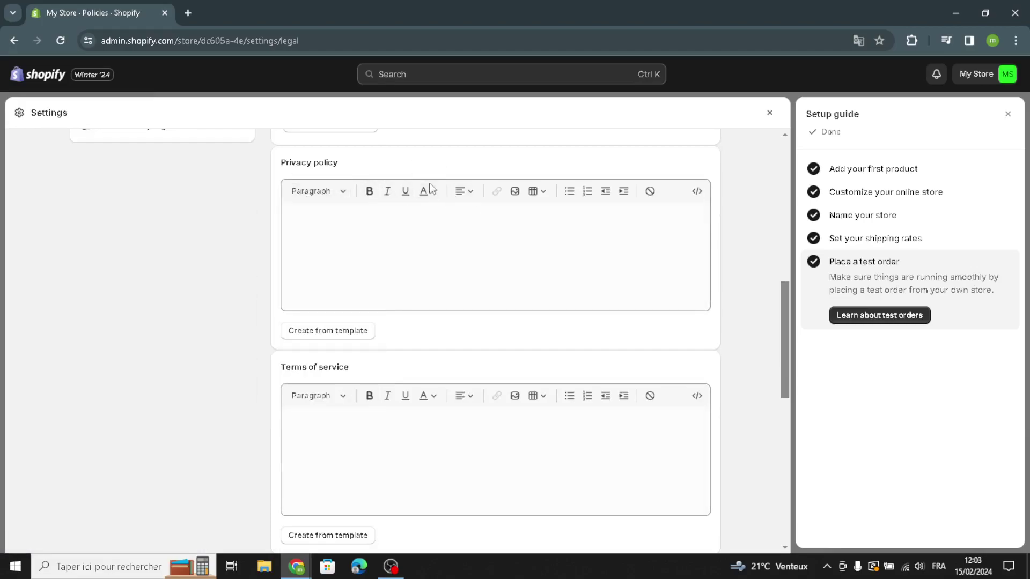
# Scroll through the empty terms of service, shipping policy and contact information editors.
pyautogui.scroll(3, 486, 225)
pyautogui.scroll(-1, 494, 249)
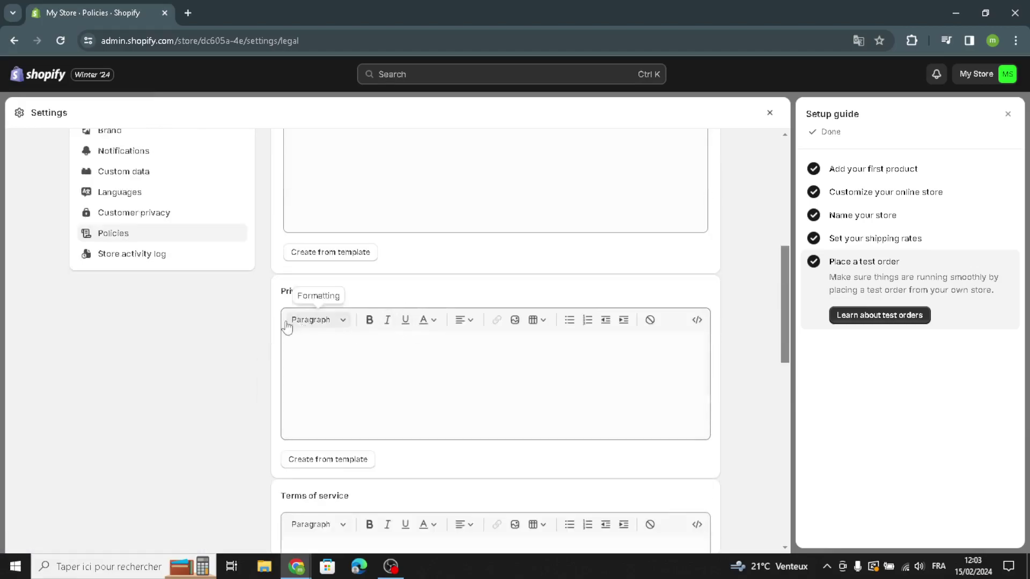
pyautogui.scroll(-3, 346, 356)
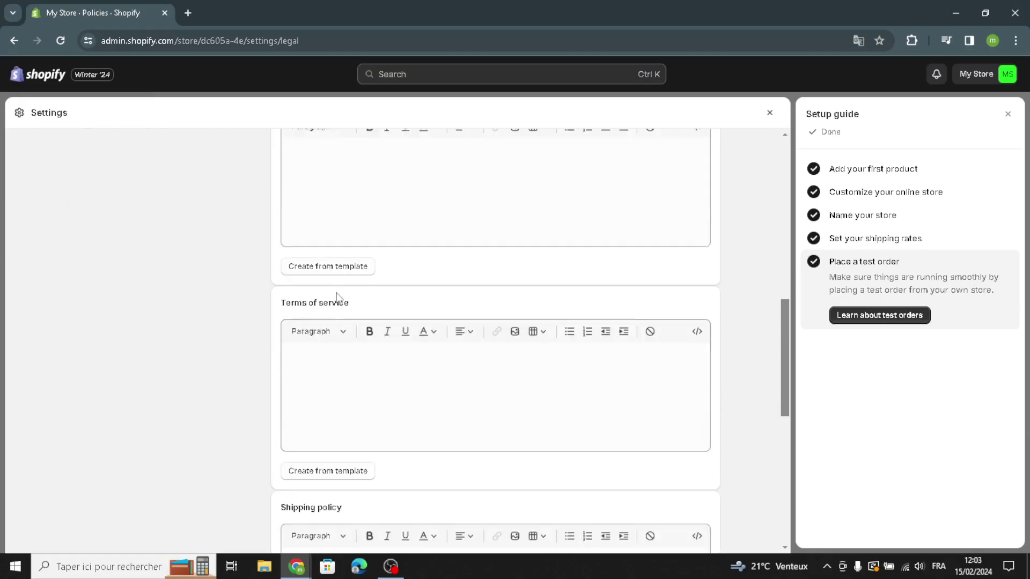
pyautogui.scroll(-3, 347, 370)
pyautogui.scroll(3, 315, 255)
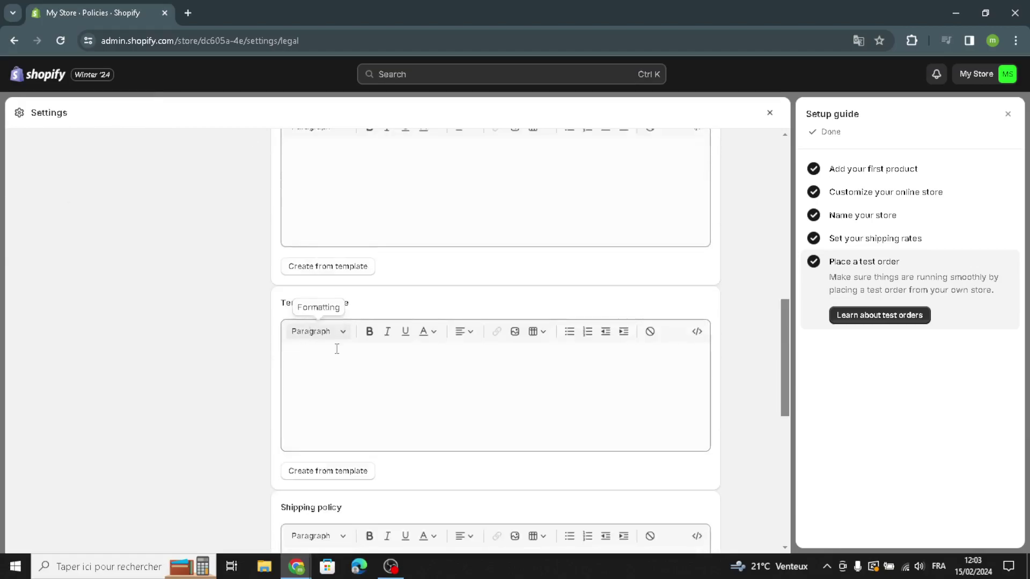
pyautogui.scroll(-1, 337, 359)
pyautogui.scroll(-6, 382, 420)
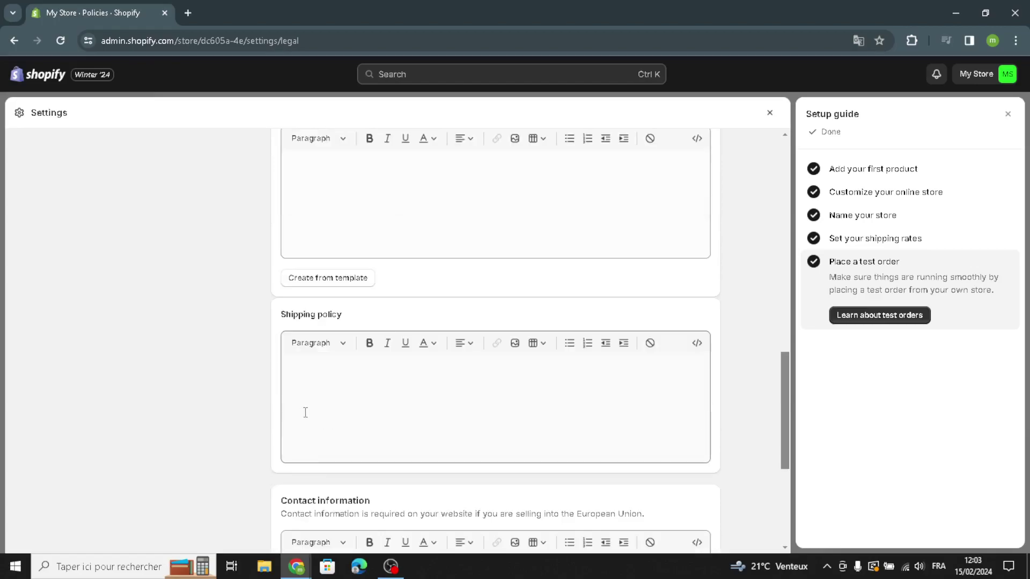
pyautogui.scroll(9, 379, 430)
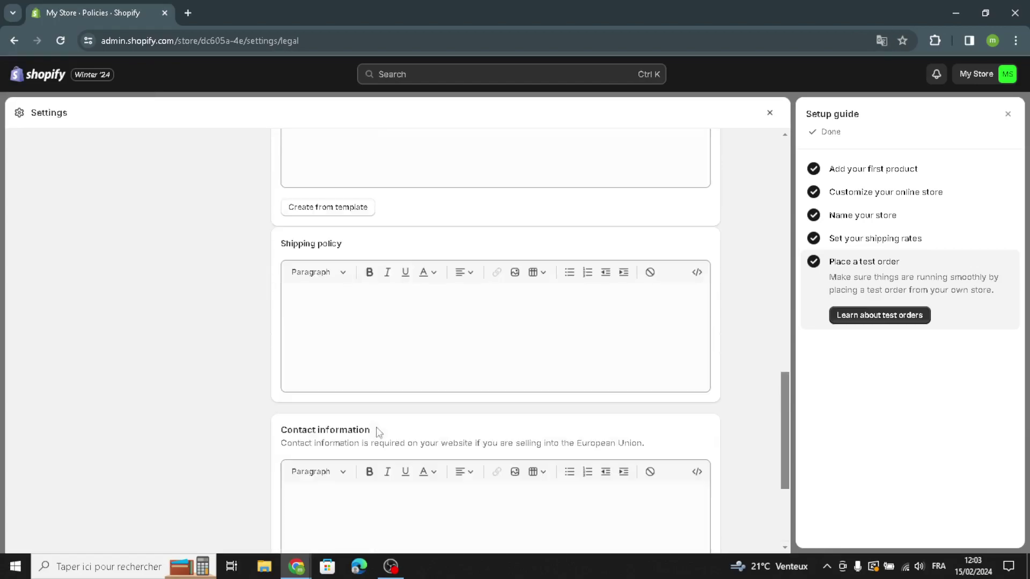